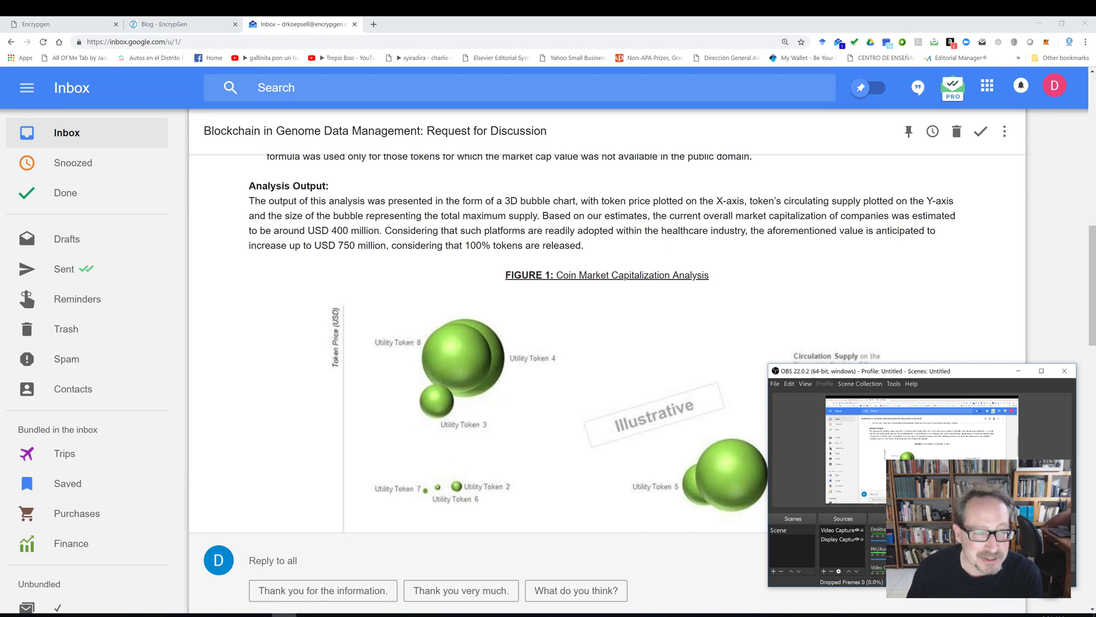
- Switch to the EncrypGen website, open its home page and continue past the self-signed certificate warning
{"action": "left_click", "coordinate": [164, 26]}
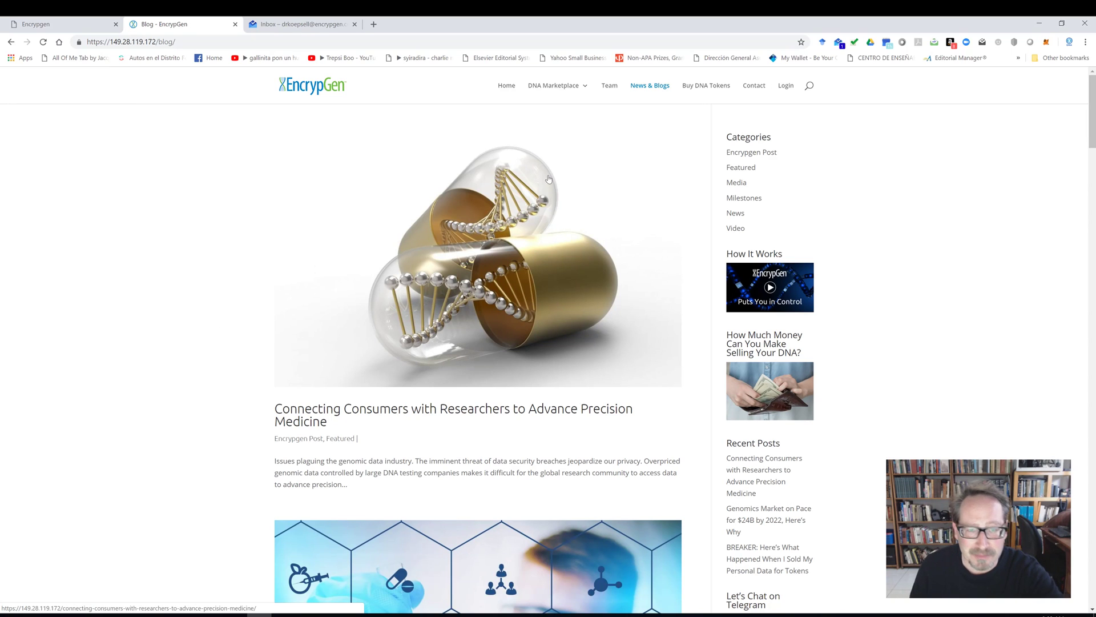
{"action": "left_click", "coordinate": [513, 89]}
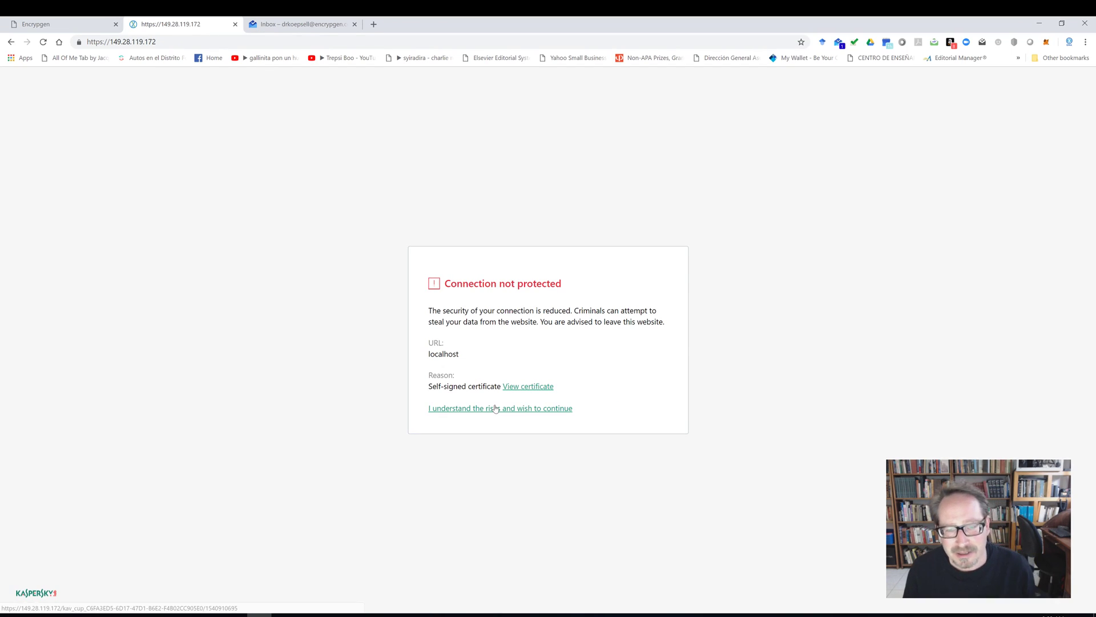
{"action": "left_click", "coordinate": [487, 409]}
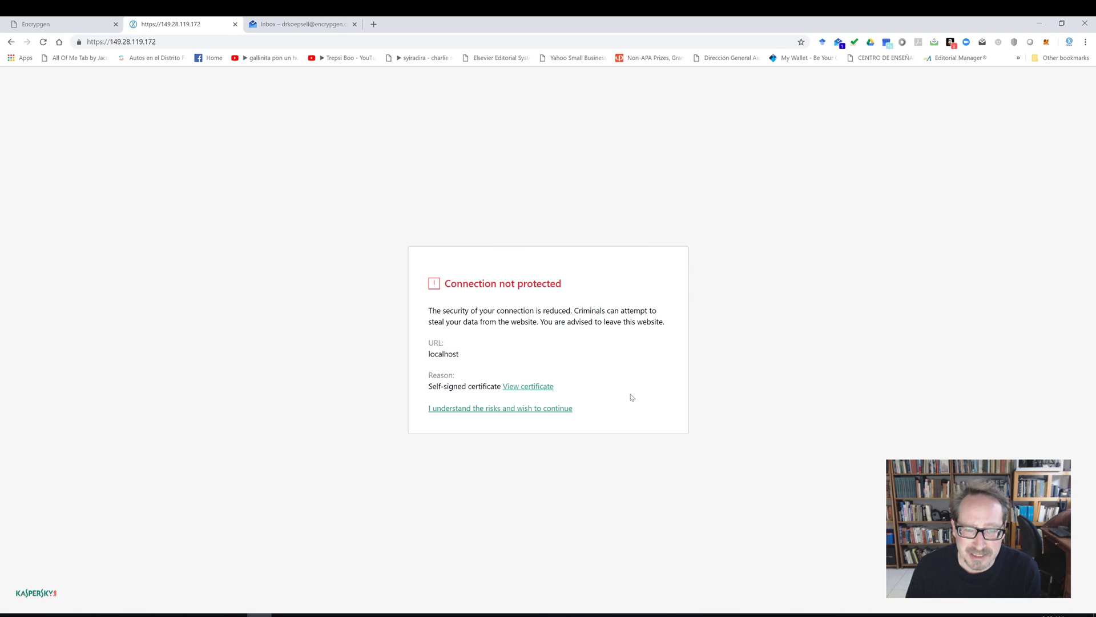
{"action": "left_click", "coordinate": [490, 409]}
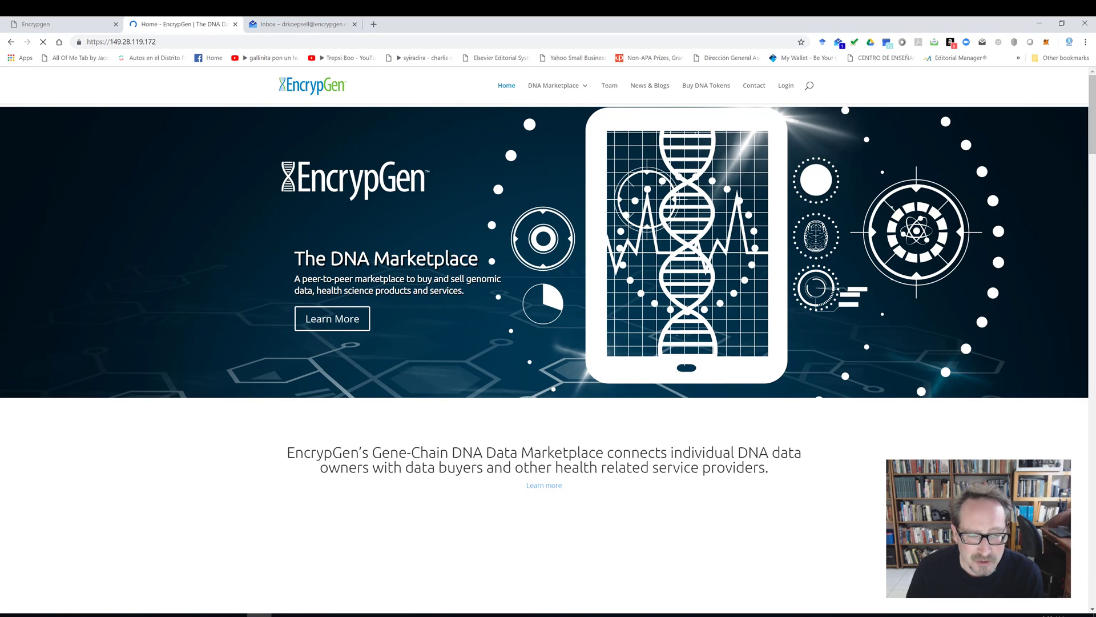
- Examine the home page's introduction and its sections for DNA data owners, DNA data buyers and health related services
{"action": "scroll", "coordinate": [548, 343], "scroll_direction": "down", "scroll_amount": 5}
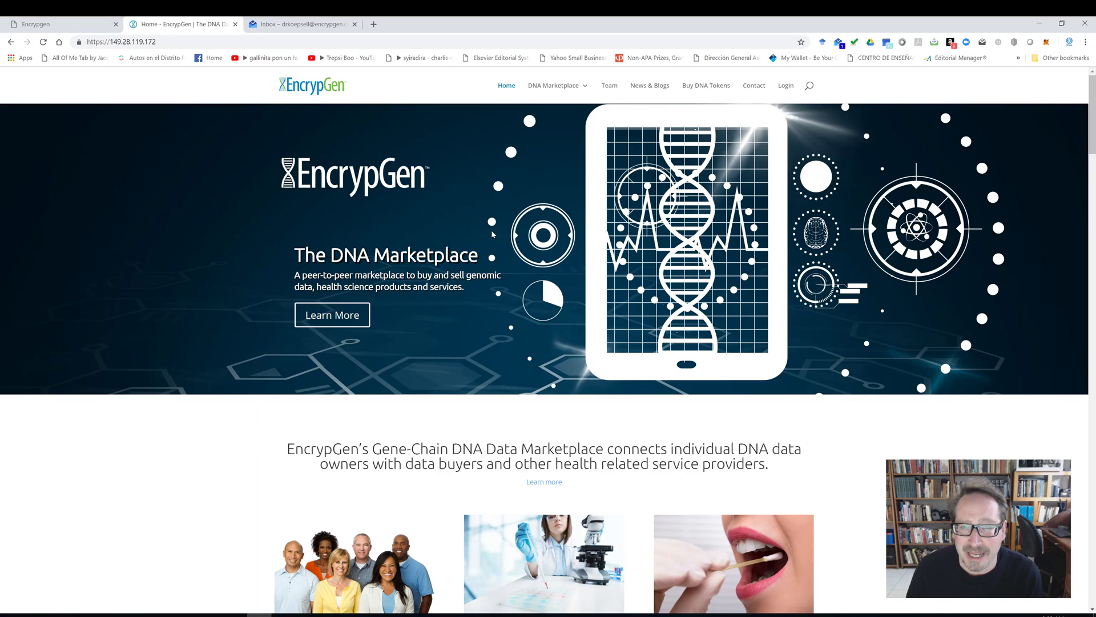
{"action": "scroll", "coordinate": [483, 253], "scroll_direction": "down", "scroll_amount": 2}
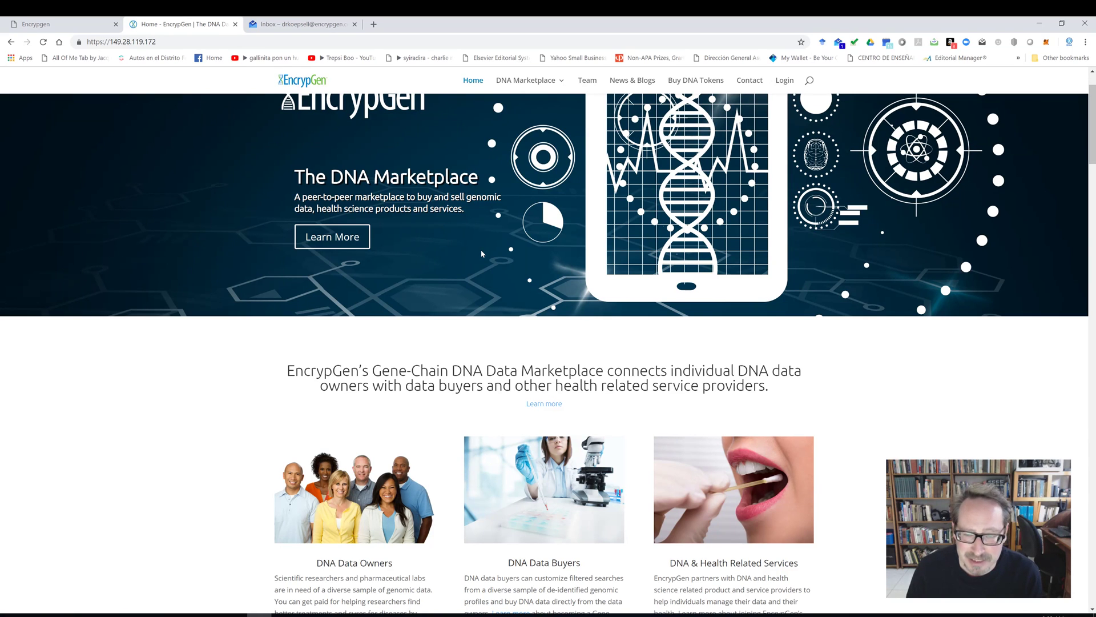
{"action": "scroll", "coordinate": [485, 241], "scroll_direction": "down", "scroll_amount": 2}
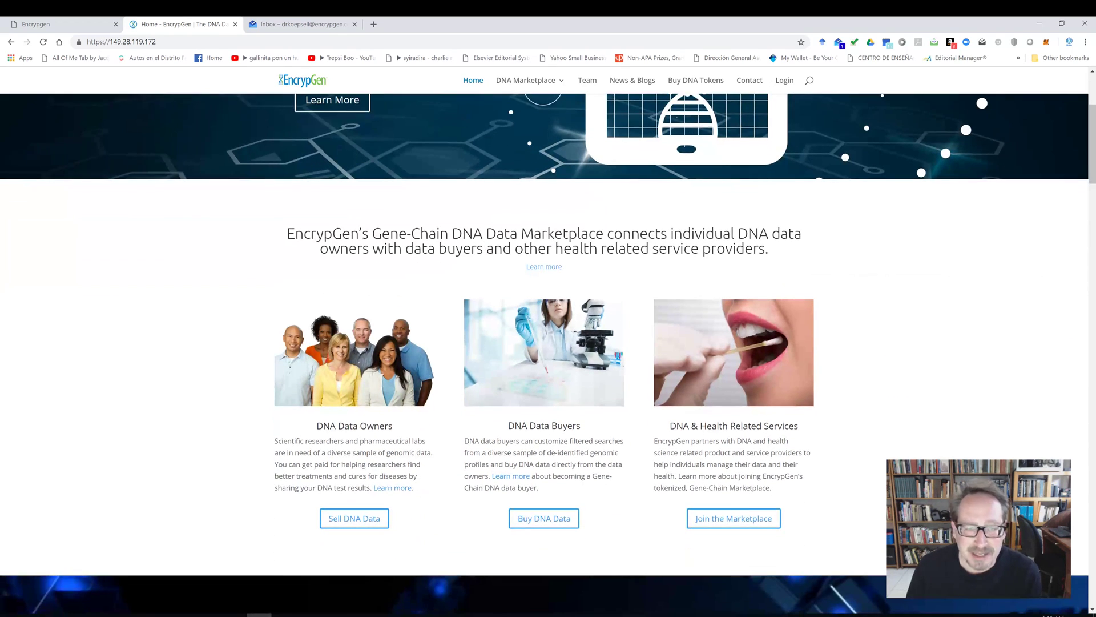
{"action": "scroll", "coordinate": [489, 319], "scroll_direction": "up", "scroll_amount": 4}
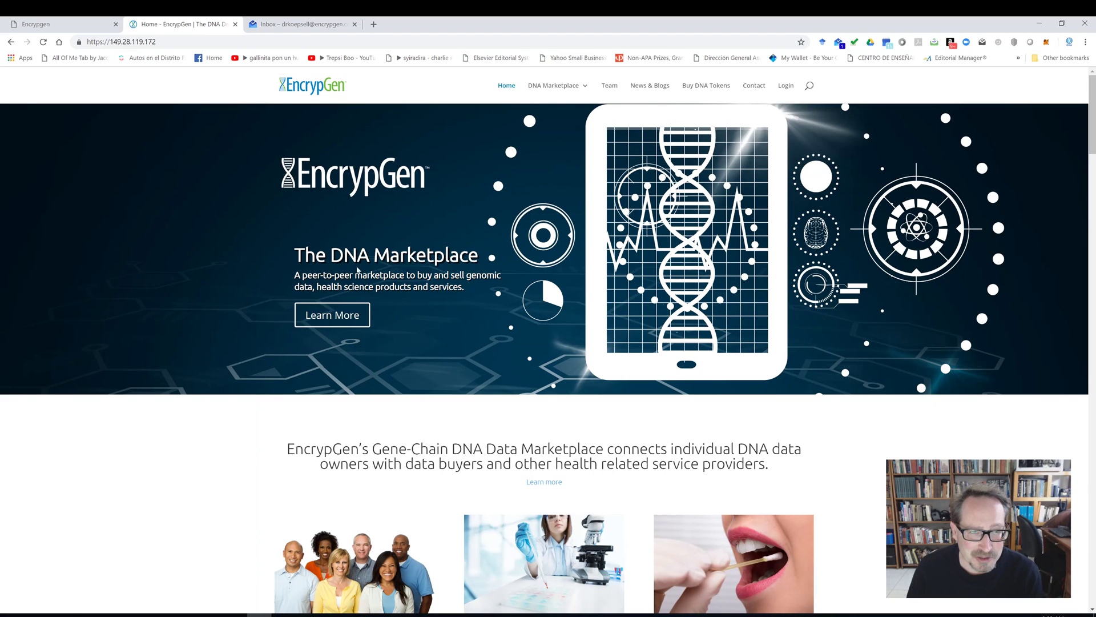
{"action": "scroll", "coordinate": [444, 221], "scroll_direction": "down", "scroll_amount": 1}
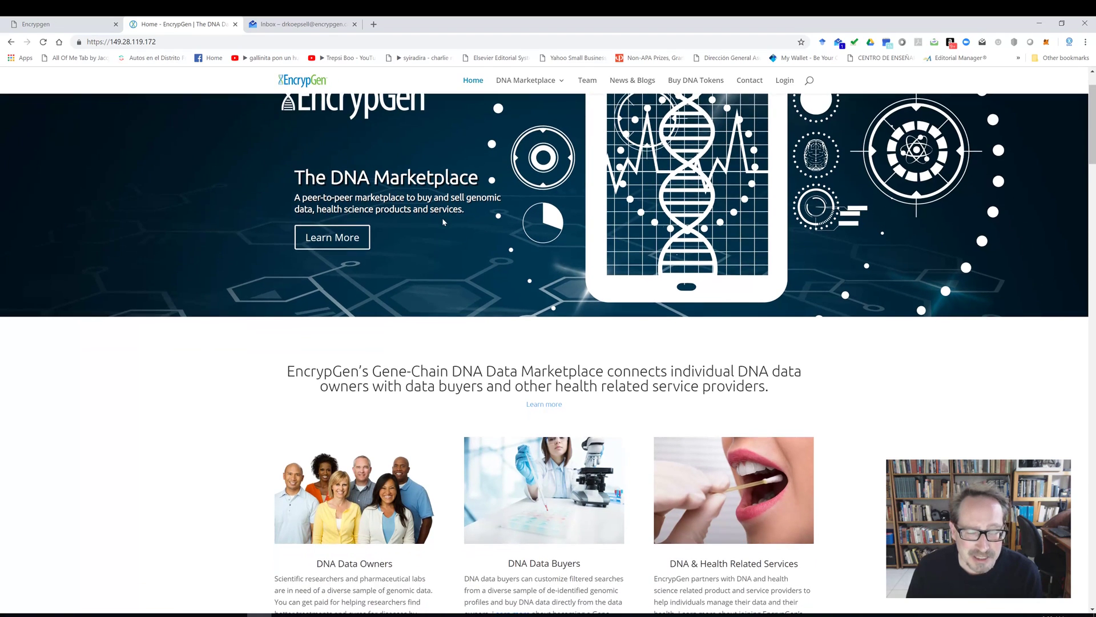
{"action": "scroll", "coordinate": [442, 218], "scroll_direction": "up", "scroll_amount": 1}
{"action": "scroll", "coordinate": [442, 217], "scroll_direction": "down", "scroll_amount": 4}
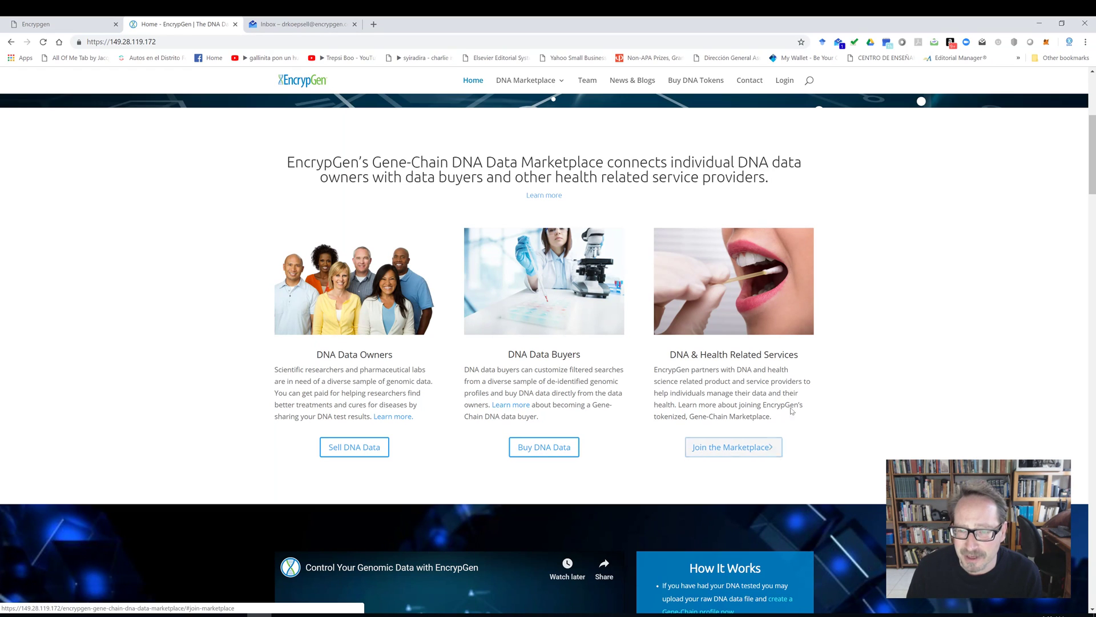
{"action": "scroll", "coordinate": [792, 411], "scroll_direction": "up", "scroll_amount": 1}
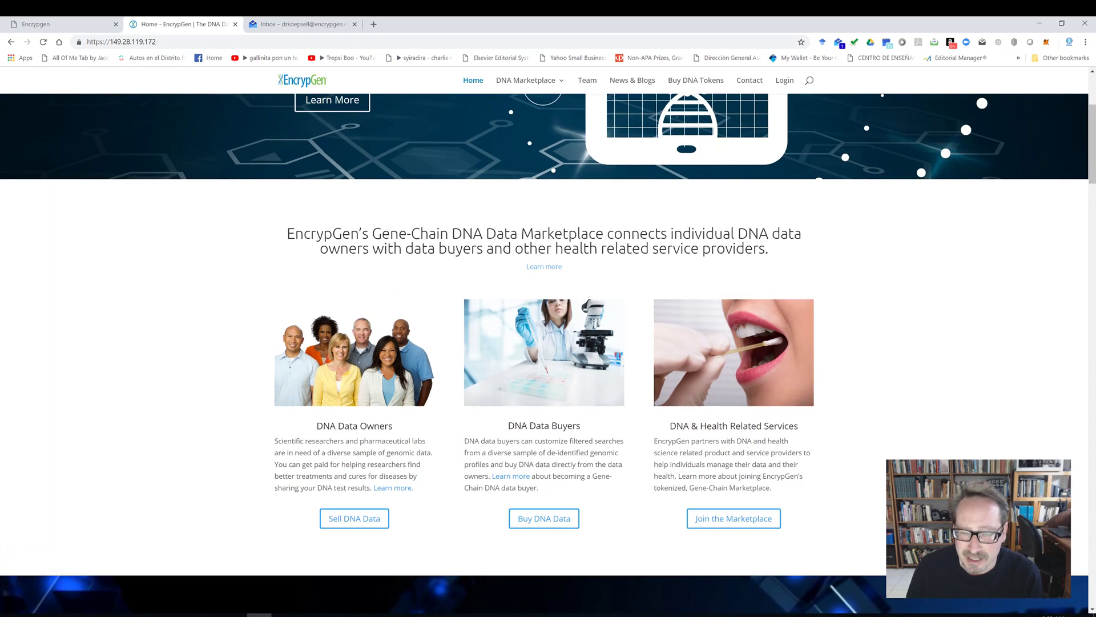
{"action": "scroll", "coordinate": [760, 441], "scroll_direction": "up", "scroll_amount": 2}
{"action": "scroll", "coordinate": [759, 442], "scroll_direction": "down", "scroll_amount": 2}
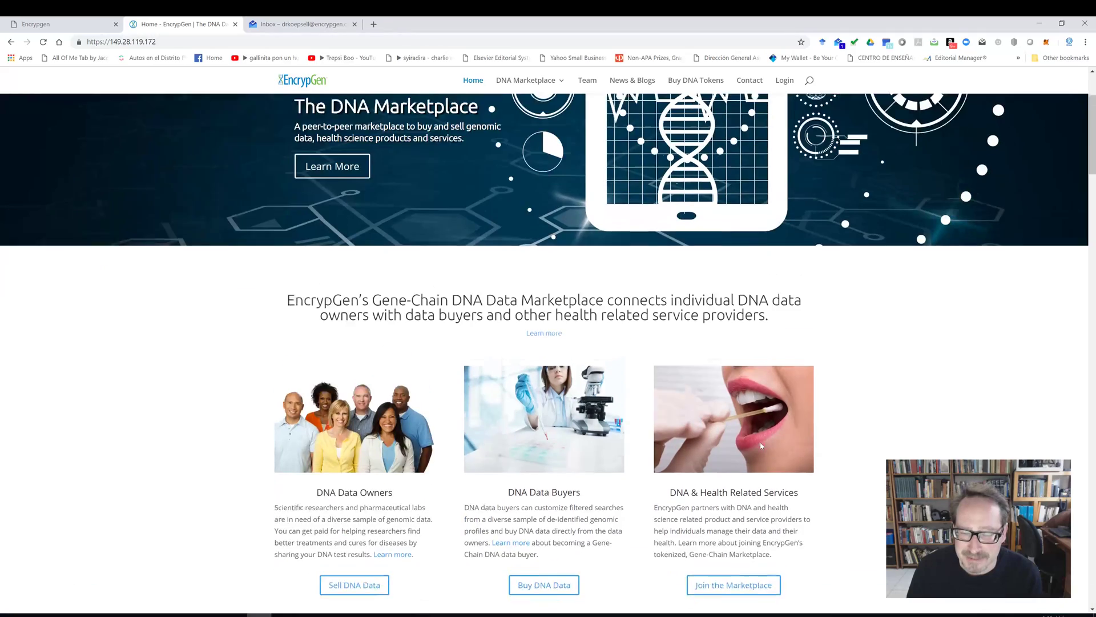
{"action": "scroll", "coordinate": [761, 446], "scroll_direction": "down", "scroll_amount": 3}
{"action": "scroll", "coordinate": [806, 328], "scroll_direction": "up", "scroll_amount": 6}
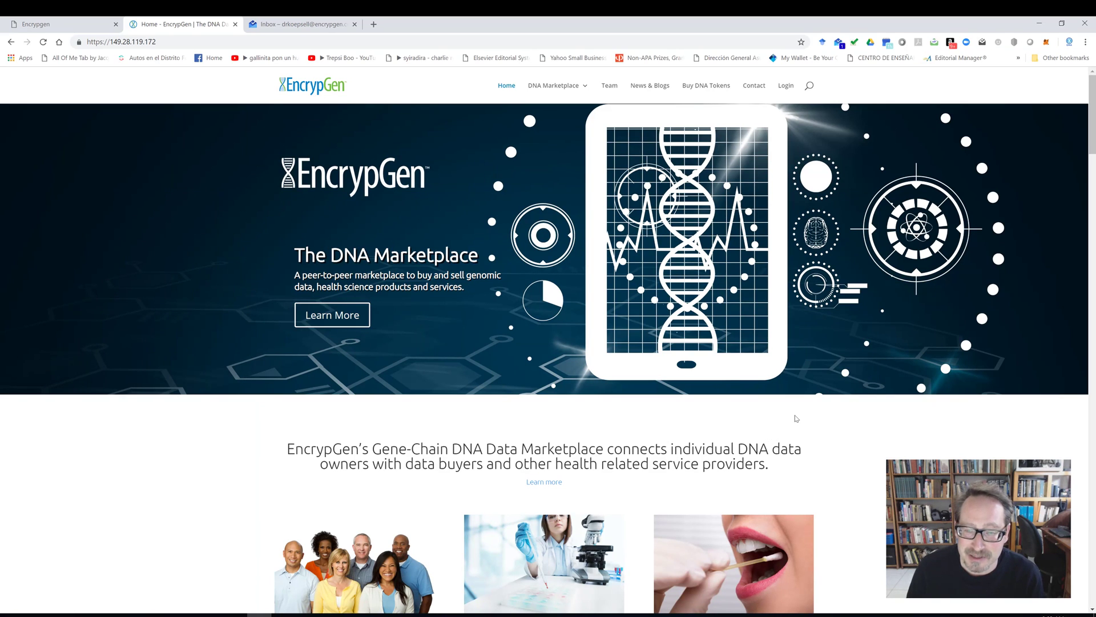
{"action": "scroll", "coordinate": [839, 408], "scroll_direction": "down", "scroll_amount": 4}
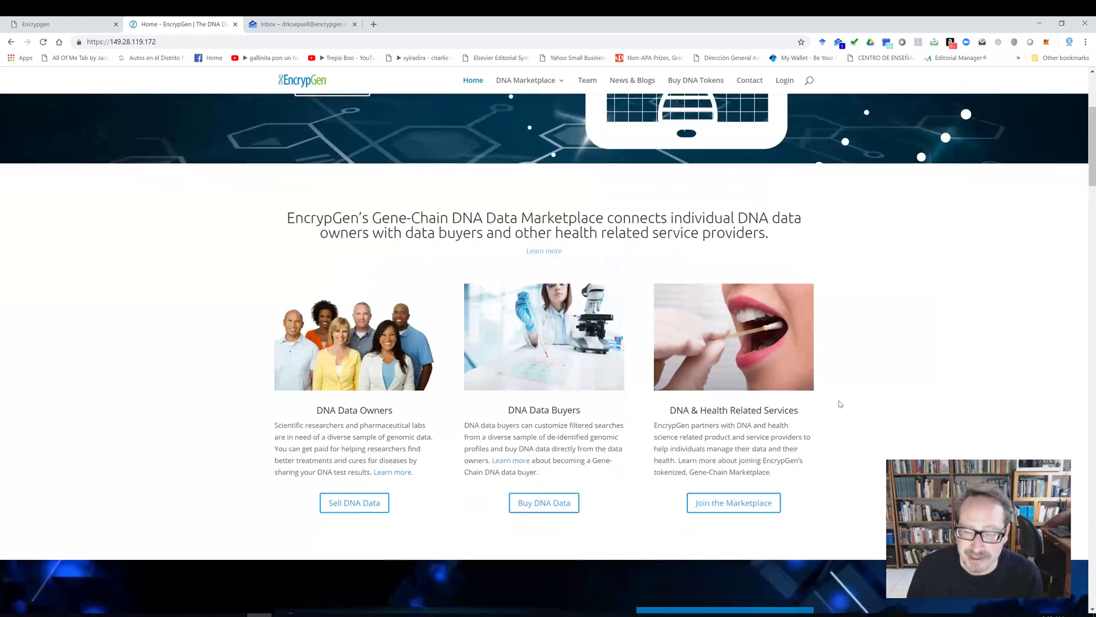
- Review the rest of the home page, from the How It Works section through DNA token buying to the Subscribe form
{"action": "scroll", "coordinate": [840, 404], "scroll_direction": "down", "scroll_amount": 3}
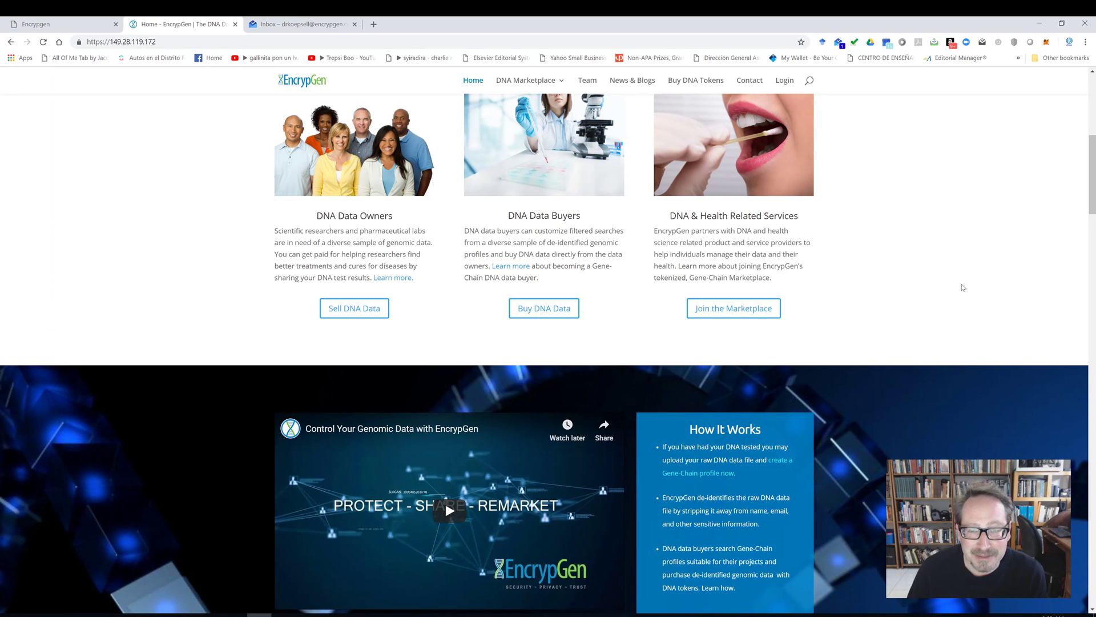
{"action": "scroll", "coordinate": [860, 379], "scroll_direction": "down", "scroll_amount": 5}
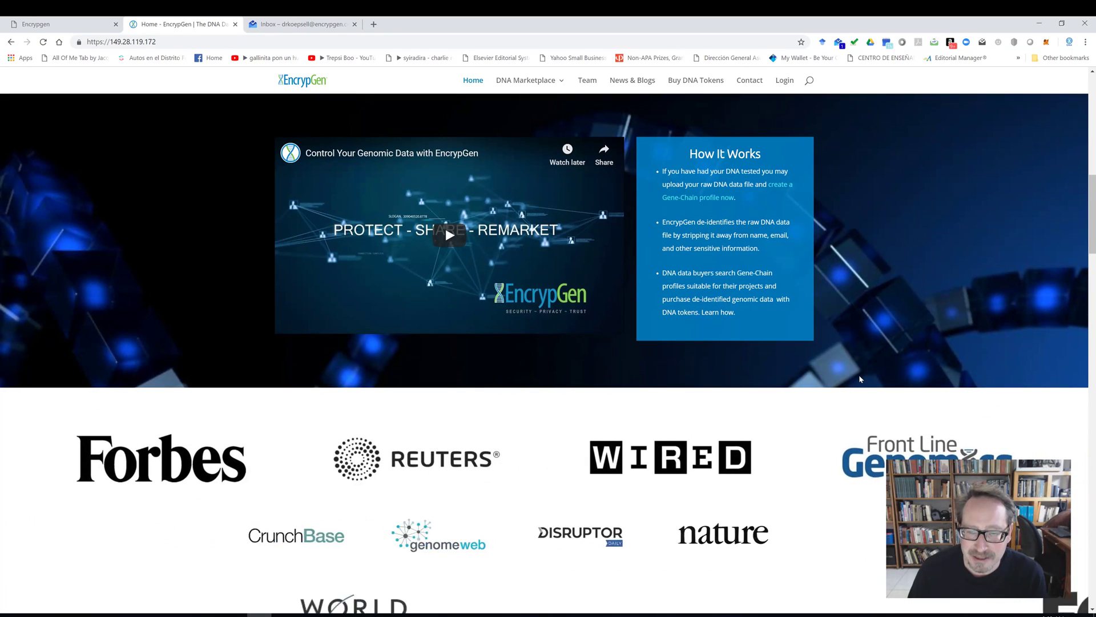
{"action": "scroll", "coordinate": [860, 379], "scroll_direction": "down", "scroll_amount": 5}
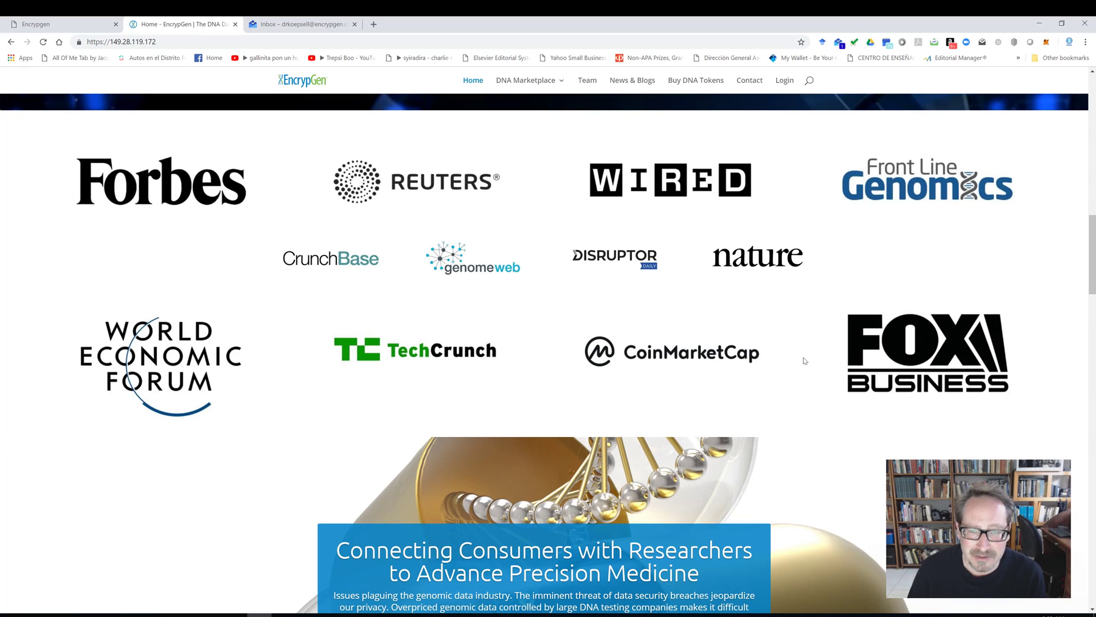
{"action": "scroll", "coordinate": [784, 354], "scroll_direction": "down", "scroll_amount": 6}
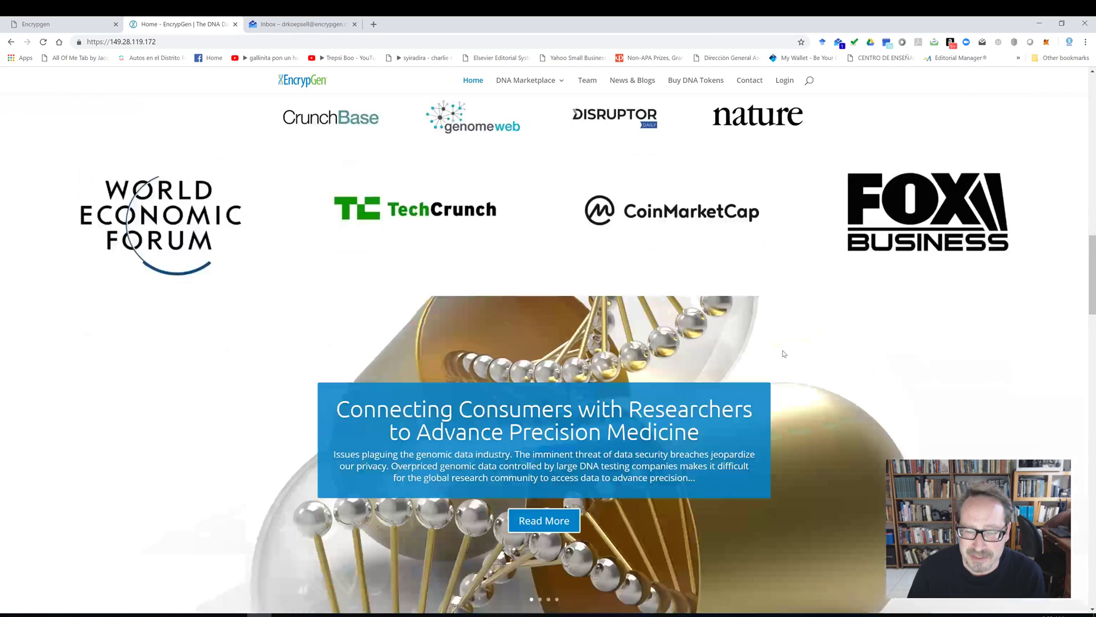
{"action": "scroll", "coordinate": [784, 354], "scroll_direction": "down", "scroll_amount": 1}
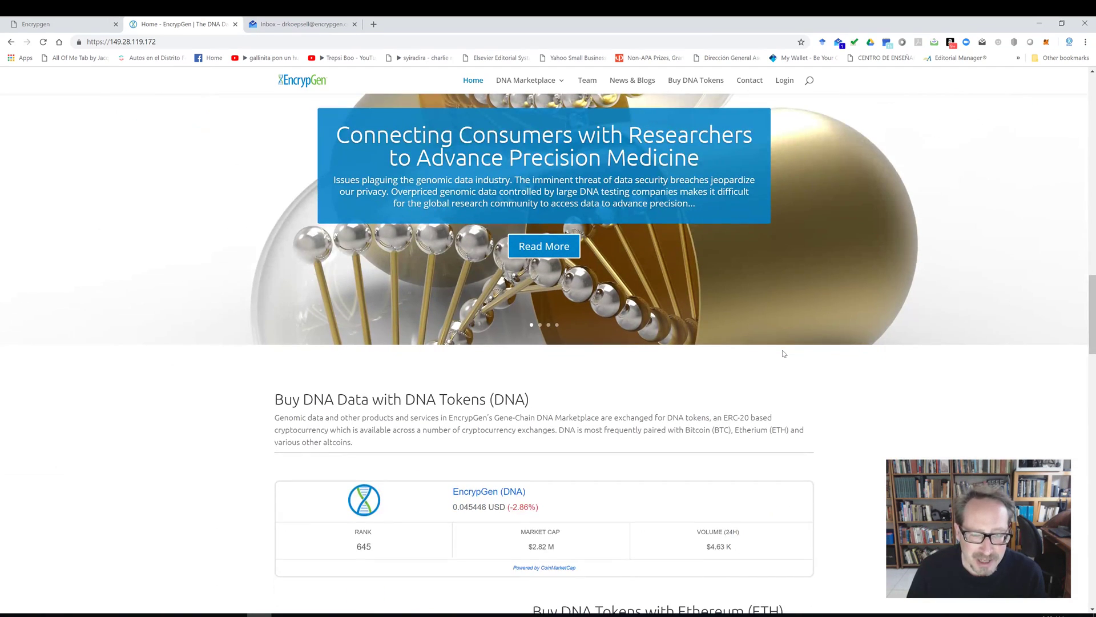
{"action": "scroll", "coordinate": [784, 354], "scroll_direction": "down", "scroll_amount": 8}
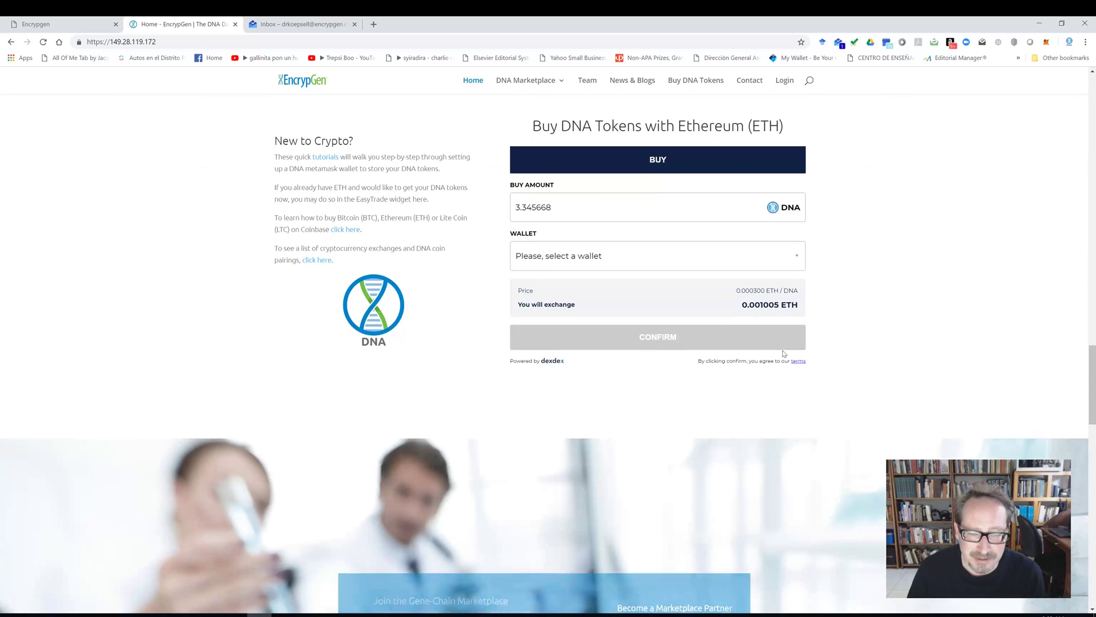
{"action": "scroll", "coordinate": [784, 354], "scroll_direction": "down", "scroll_amount": 4}
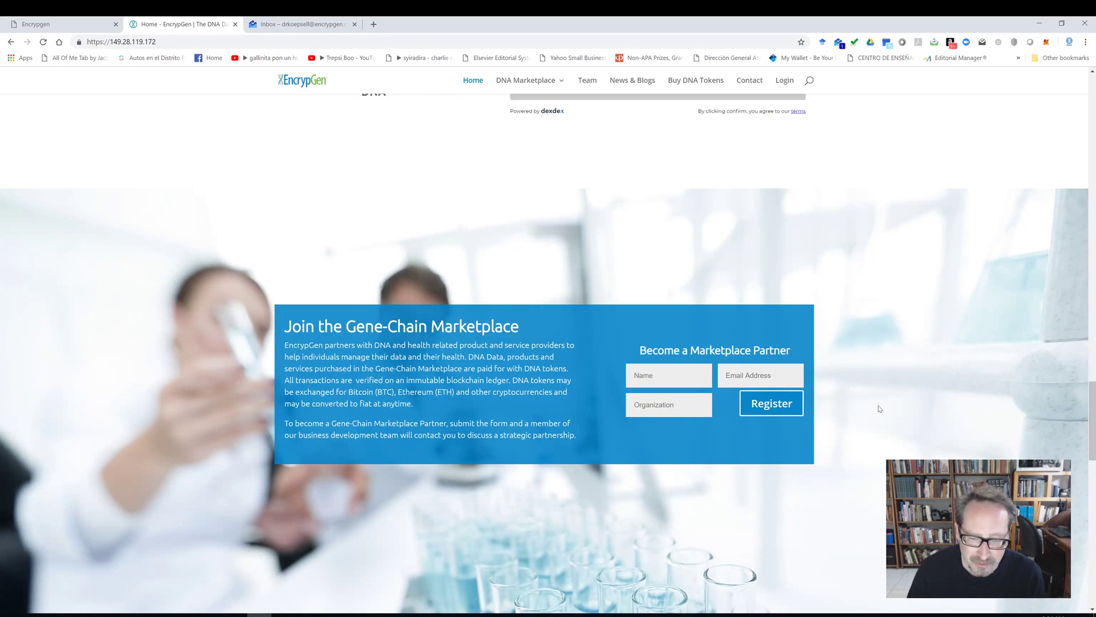
{"action": "scroll", "coordinate": [883, 406], "scroll_direction": "down", "scroll_amount": 8}
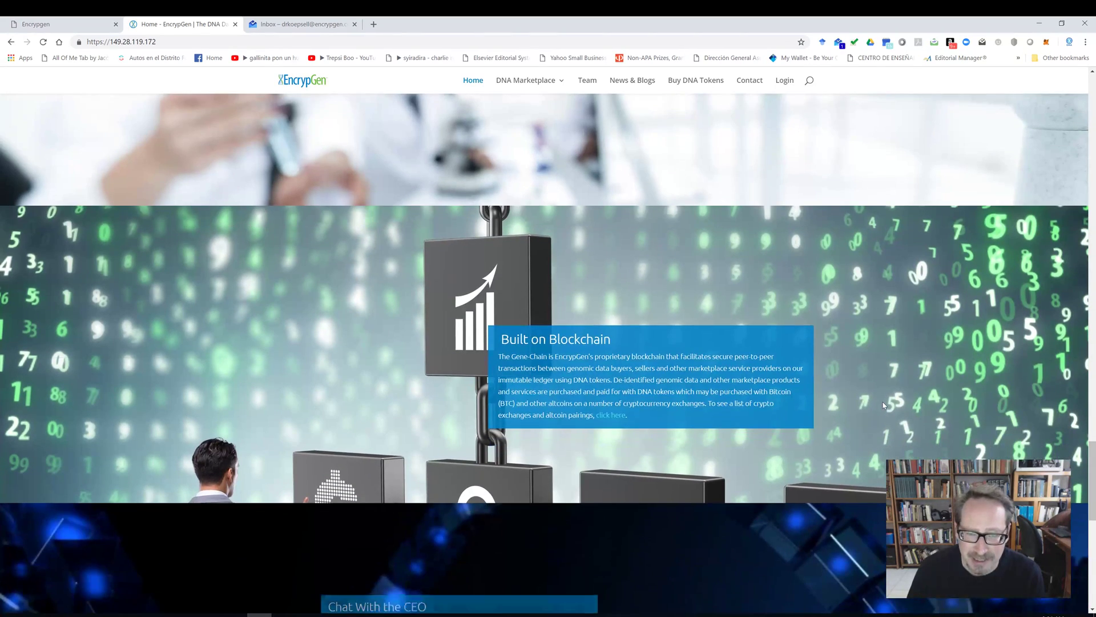
{"action": "scroll", "coordinate": [883, 406], "scroll_direction": "down", "scroll_amount": 5}
{"action": "scroll", "coordinate": [884, 403], "scroll_direction": "down", "scroll_amount": 5}
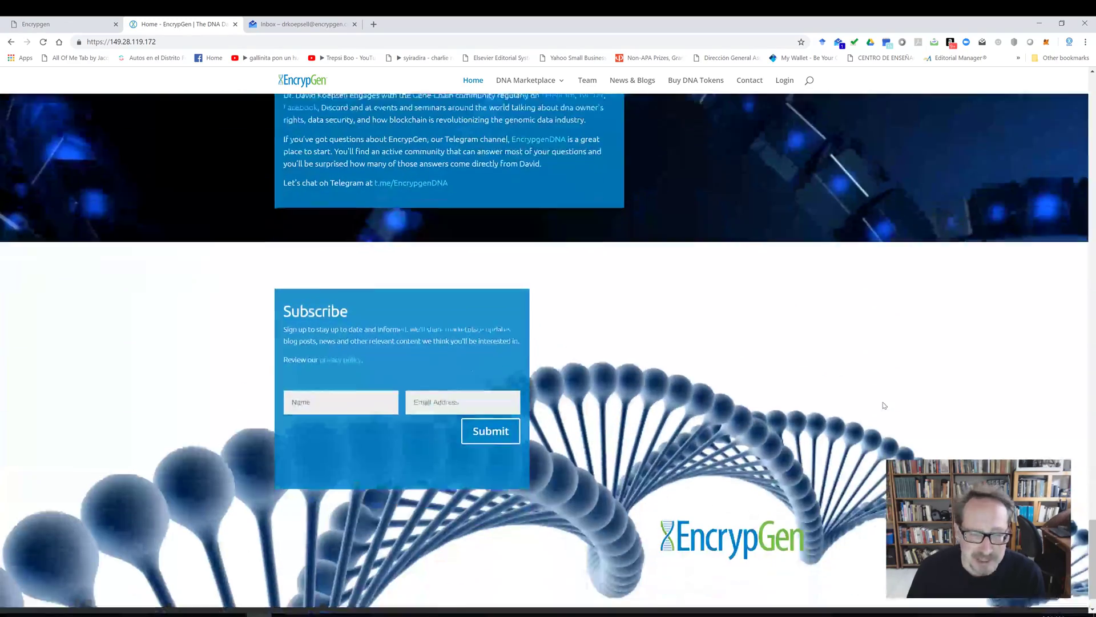
- Look at the DNA Marketplace options and open the Team page
{"action": "scroll", "coordinate": [883, 403], "scroll_direction": "up", "scroll_amount": 4}
{"action": "scroll", "coordinate": [883, 405], "scroll_direction": "up", "scroll_amount": 20}
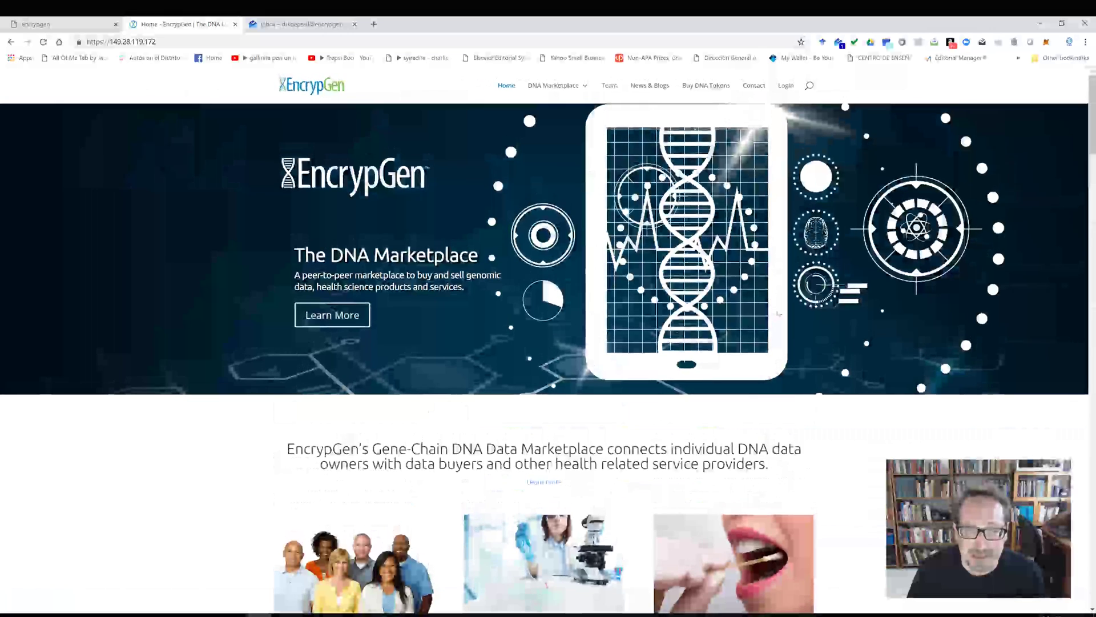
{"action": "mouse_move", "coordinate": [562, 90]}
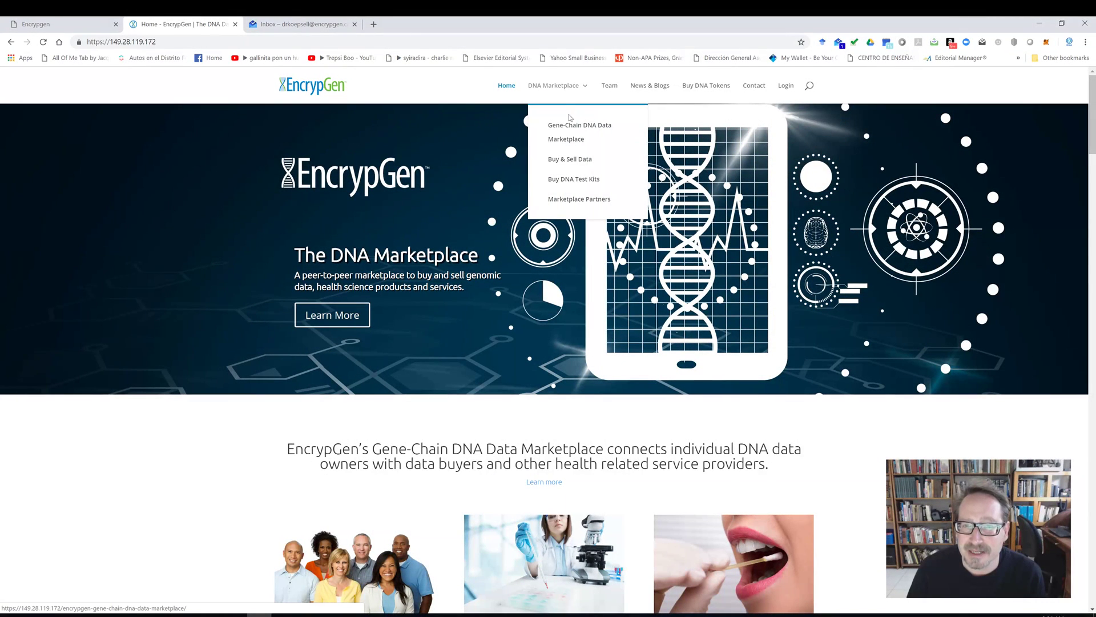
{"action": "left_click", "coordinate": [587, 180]}
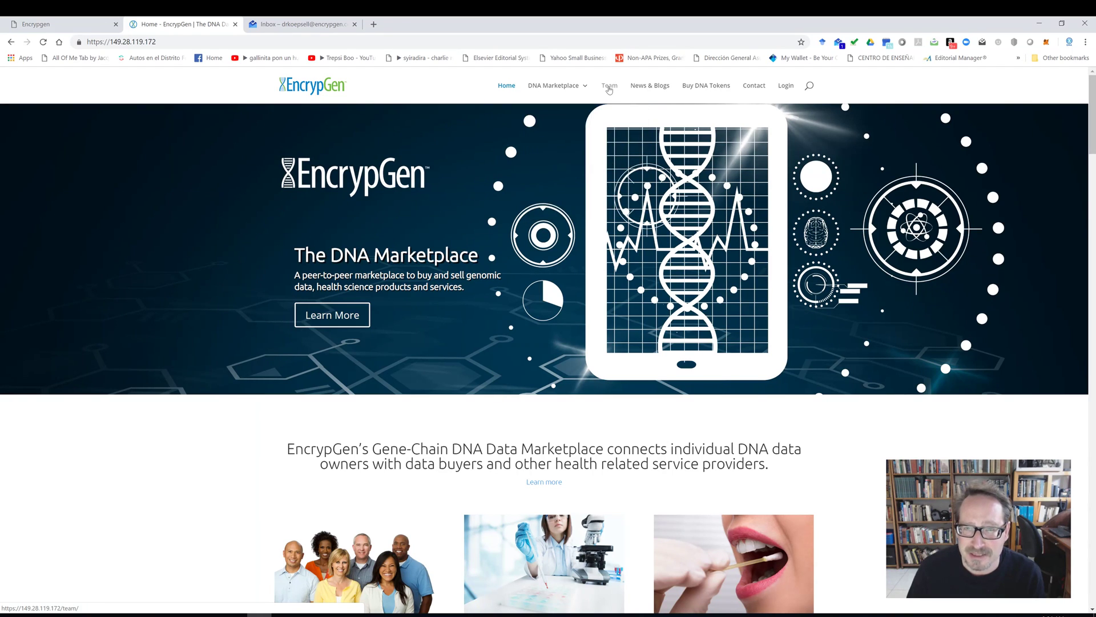
{"action": "left_click", "coordinate": [609, 87]}
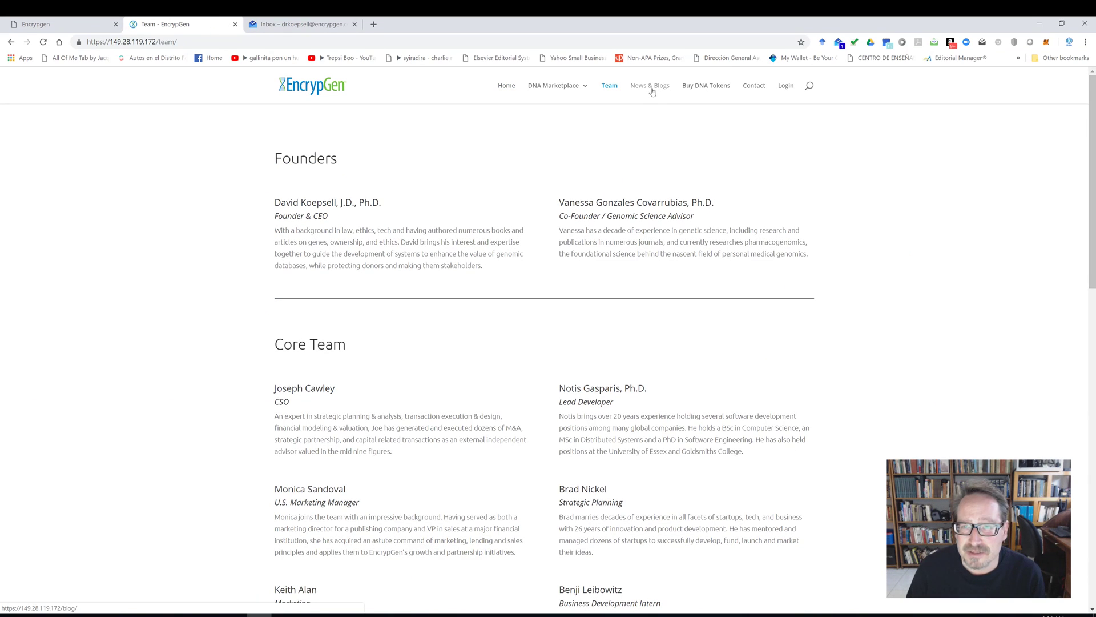
- Open the News & Blogs page and look over its latest posts
{"action": "left_click", "coordinate": [651, 87]}
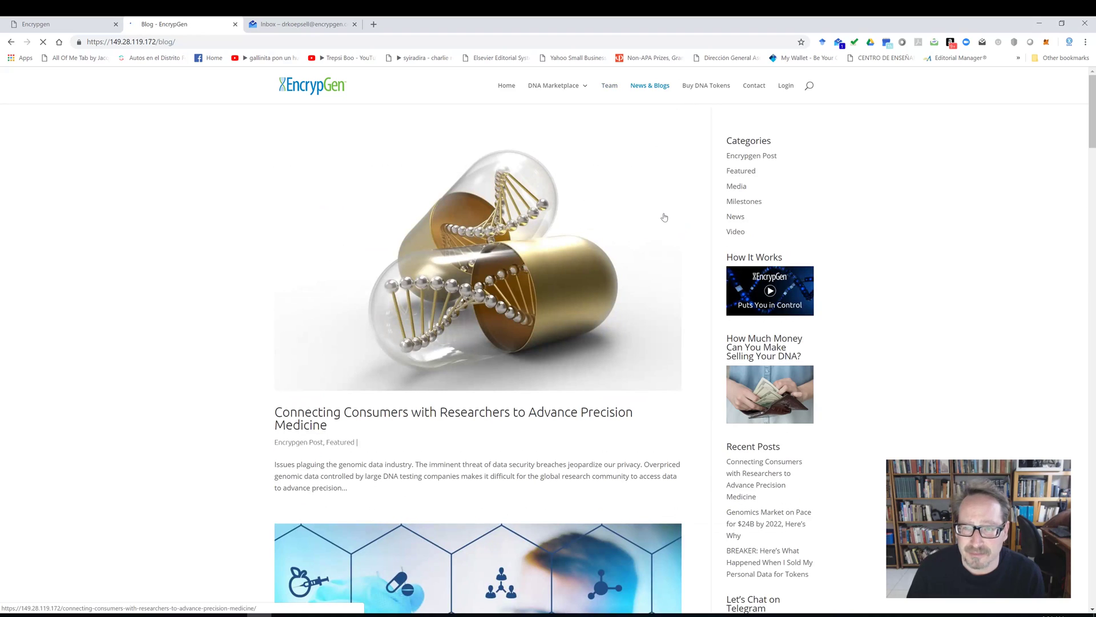
{"action": "scroll", "coordinate": [664, 217], "scroll_direction": "down", "scroll_amount": 1}
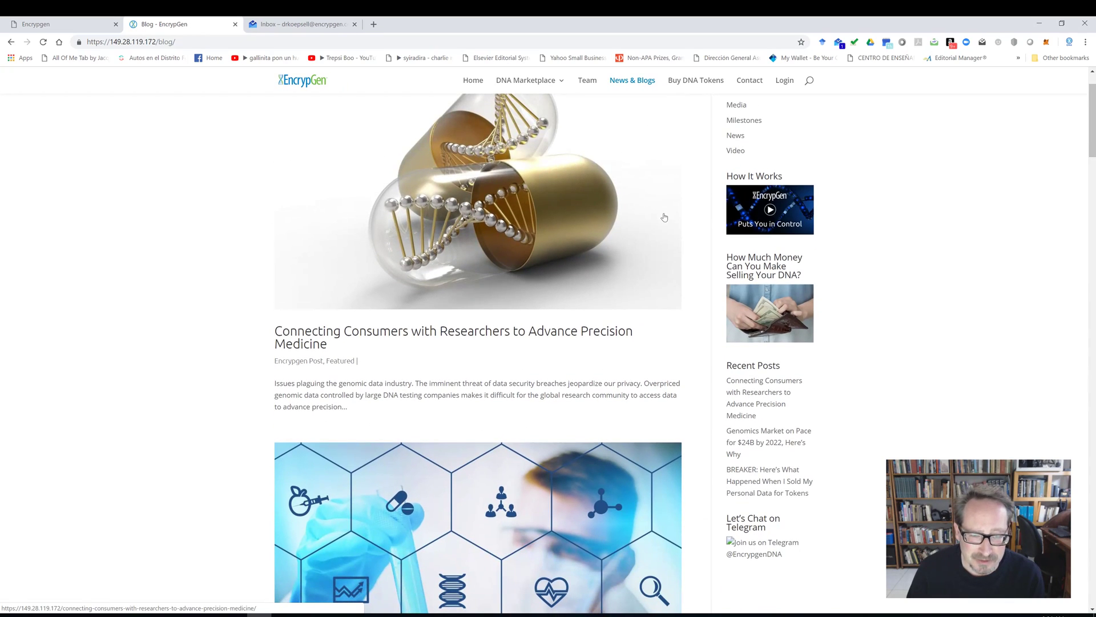
{"action": "scroll", "coordinate": [639, 261], "scroll_direction": "up", "scroll_amount": 1}
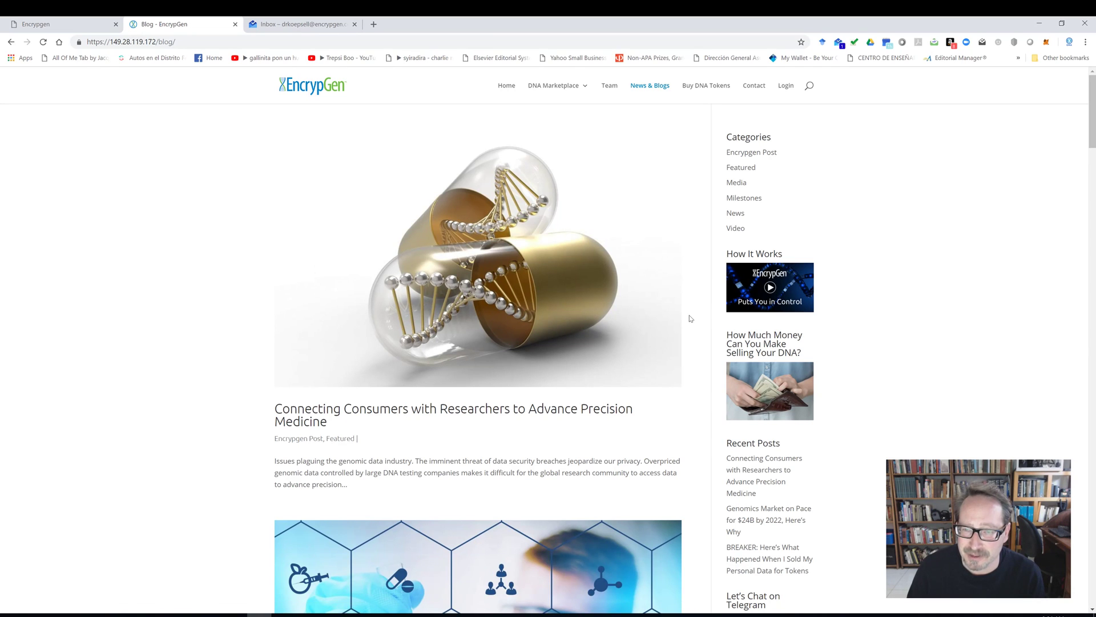
- Review the Buy DNA Tokens page with its purchase form and return to the home page
{"action": "left_click", "coordinate": [703, 92]}
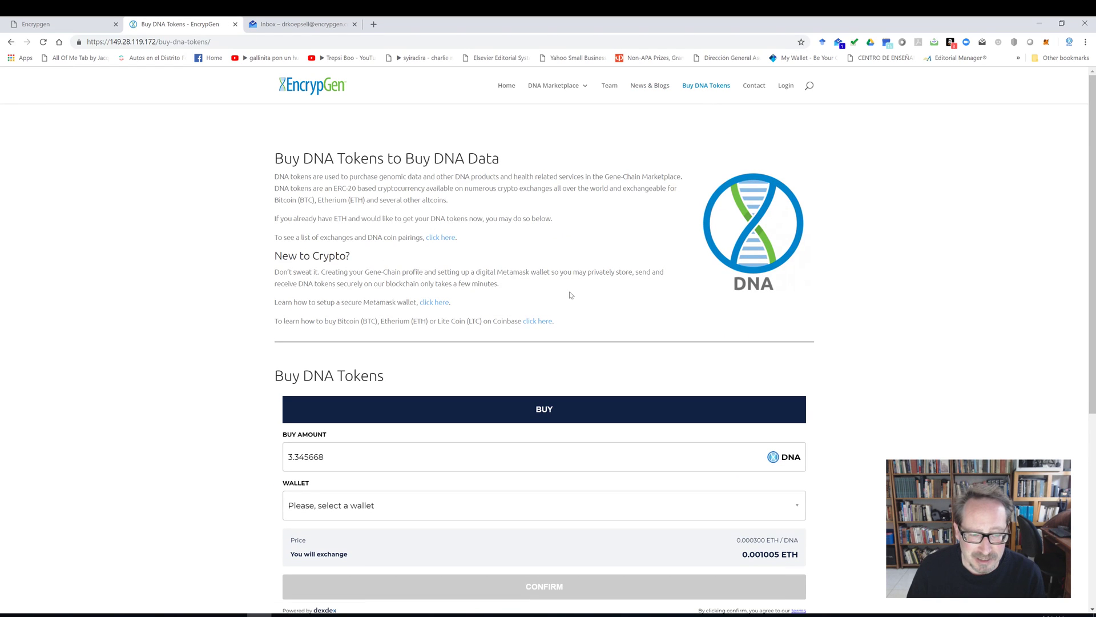
{"action": "scroll", "coordinate": [570, 293], "scroll_direction": "down", "scroll_amount": 5}
{"action": "scroll", "coordinate": [570, 293], "scroll_direction": "up", "scroll_amount": 5}
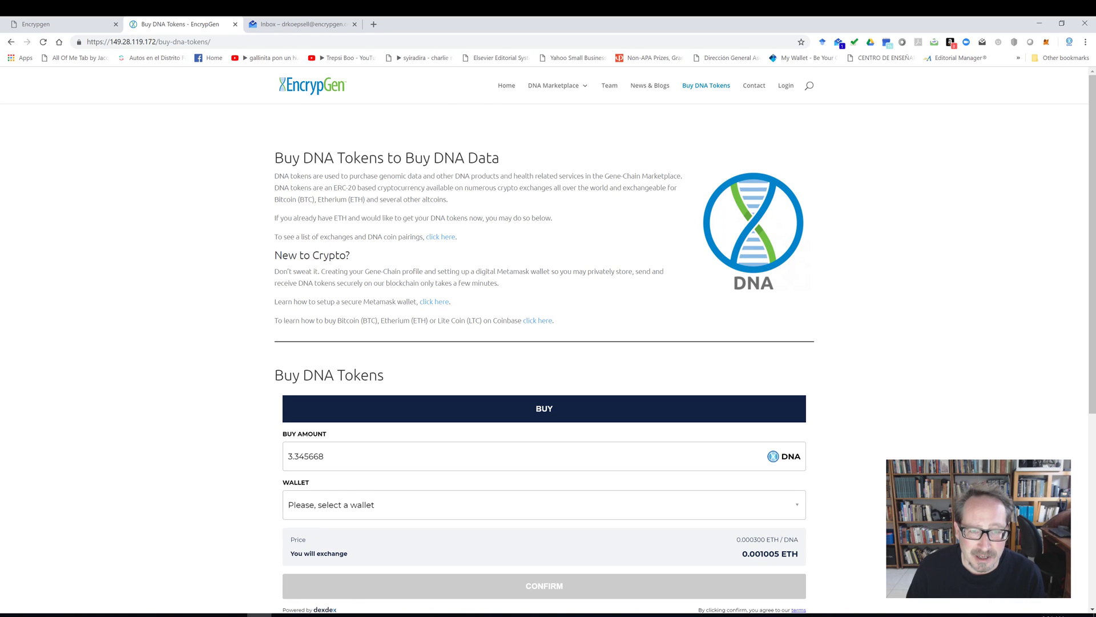
{"action": "left_click", "coordinate": [506, 87]}
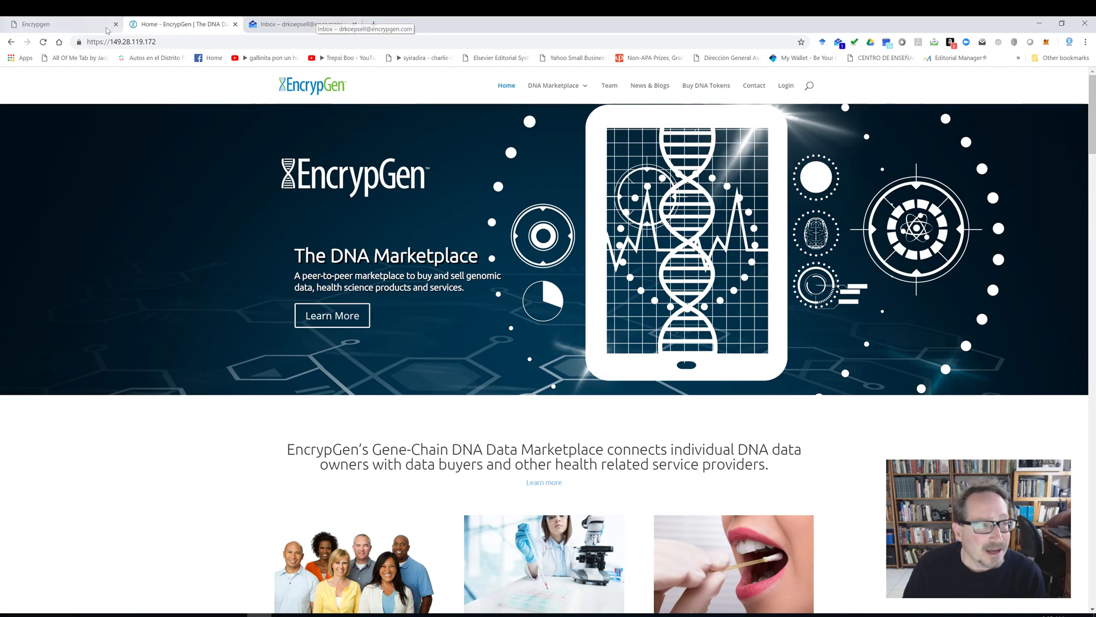
- Switch to the Encrypgen web app and open the list of uploaded files
{"action": "left_click", "coordinate": [50, 25]}
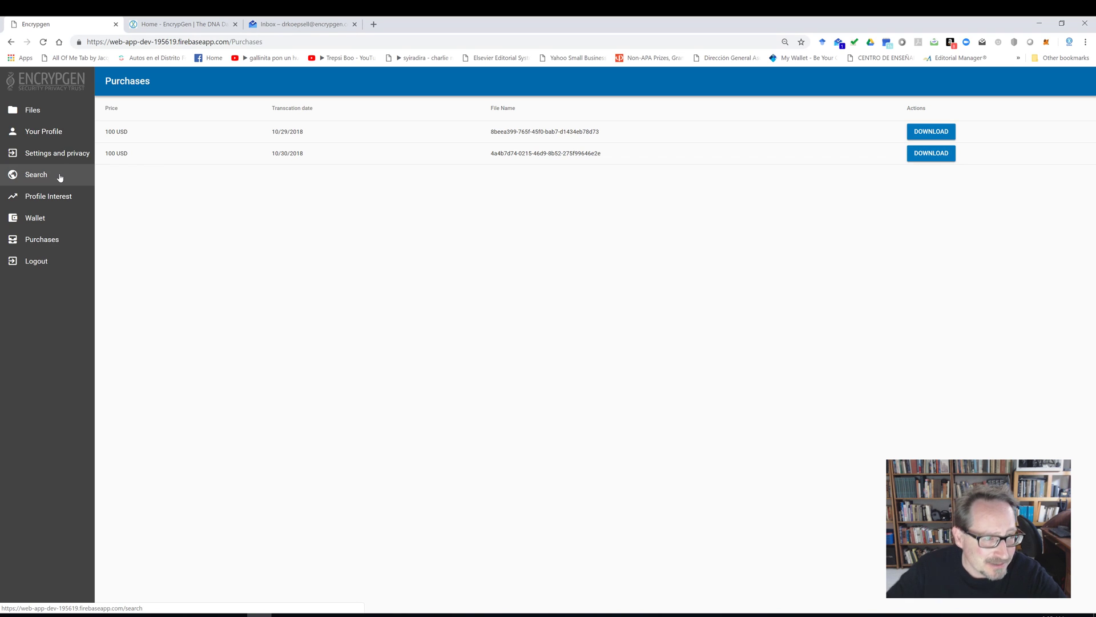
{"action": "left_click", "coordinate": [40, 114]}
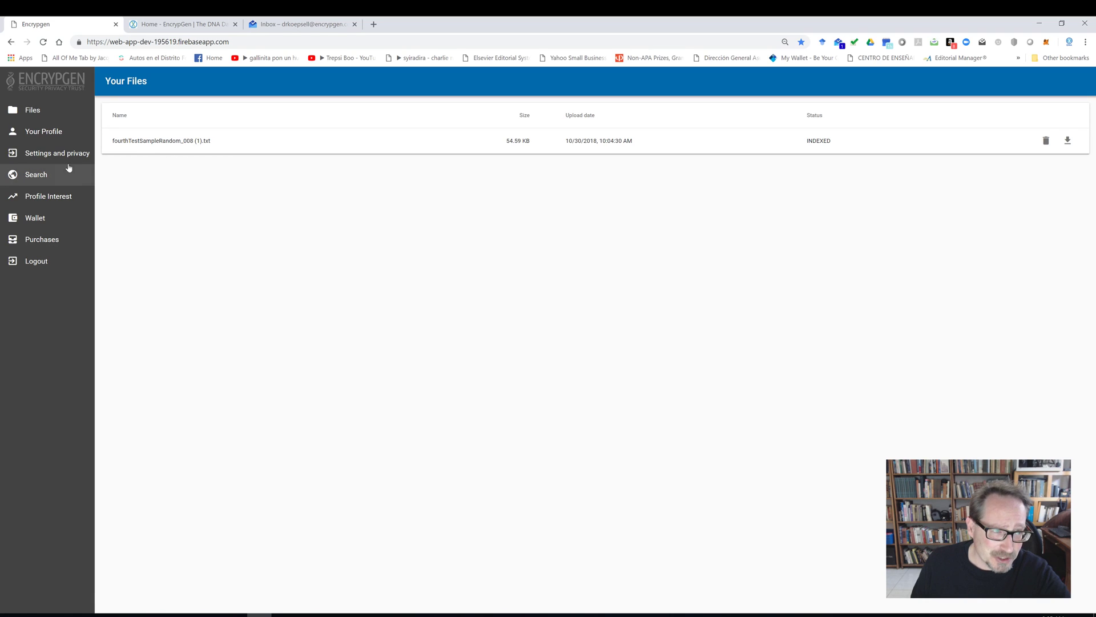
- Open the profile's personal information and update the asking price to 10 USD
{"action": "left_click", "coordinate": [38, 132]}
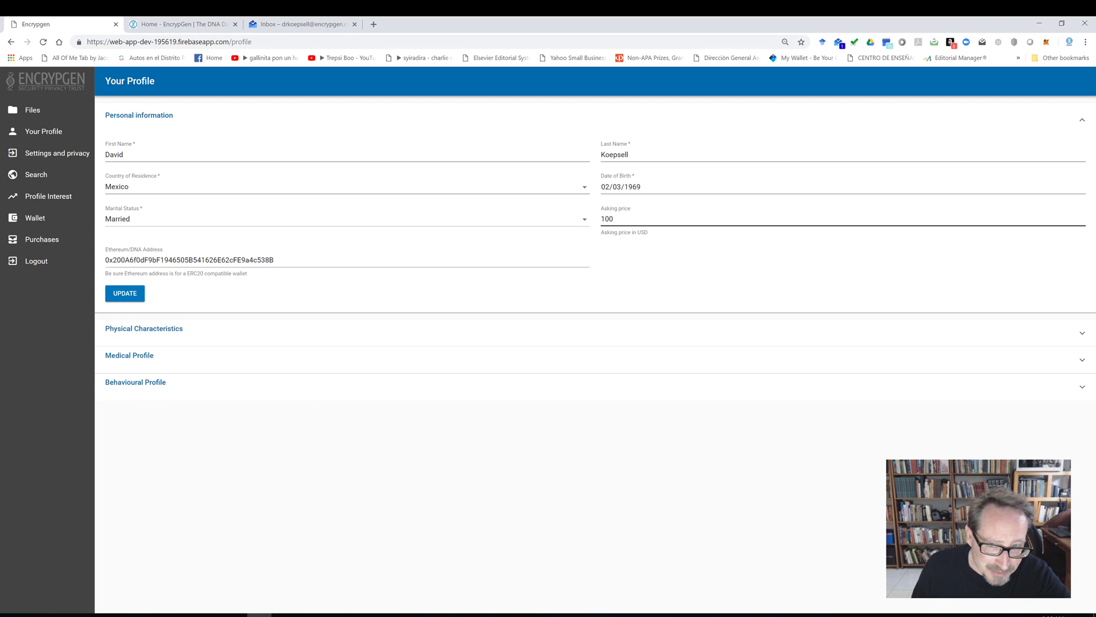
{"action": "left_click", "coordinate": [613, 218]}
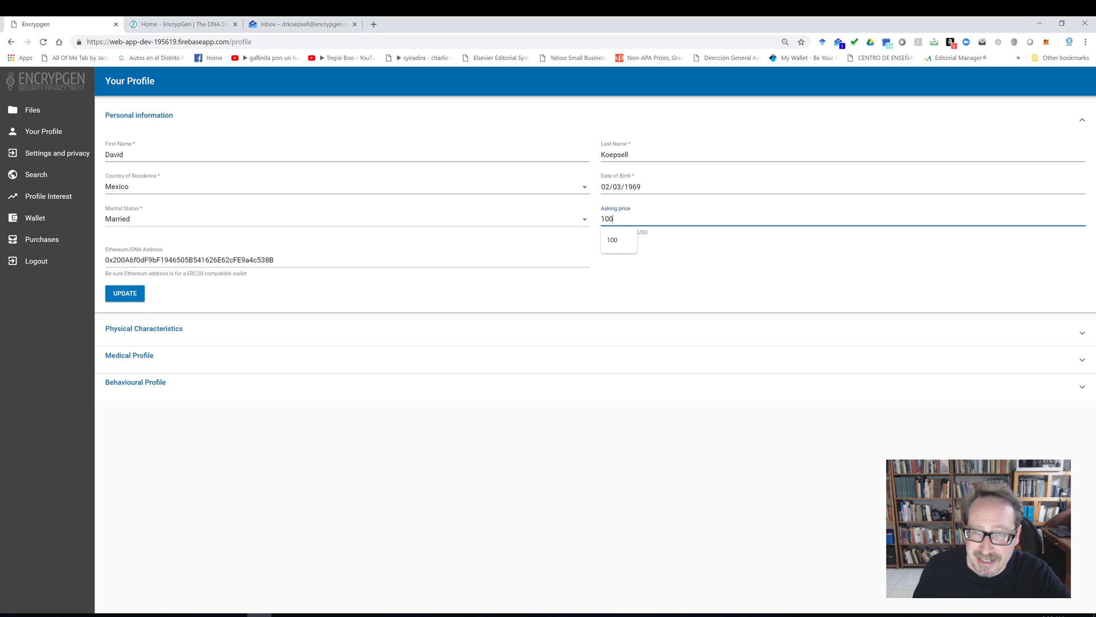
{"action": "left_click", "coordinate": [673, 257]}
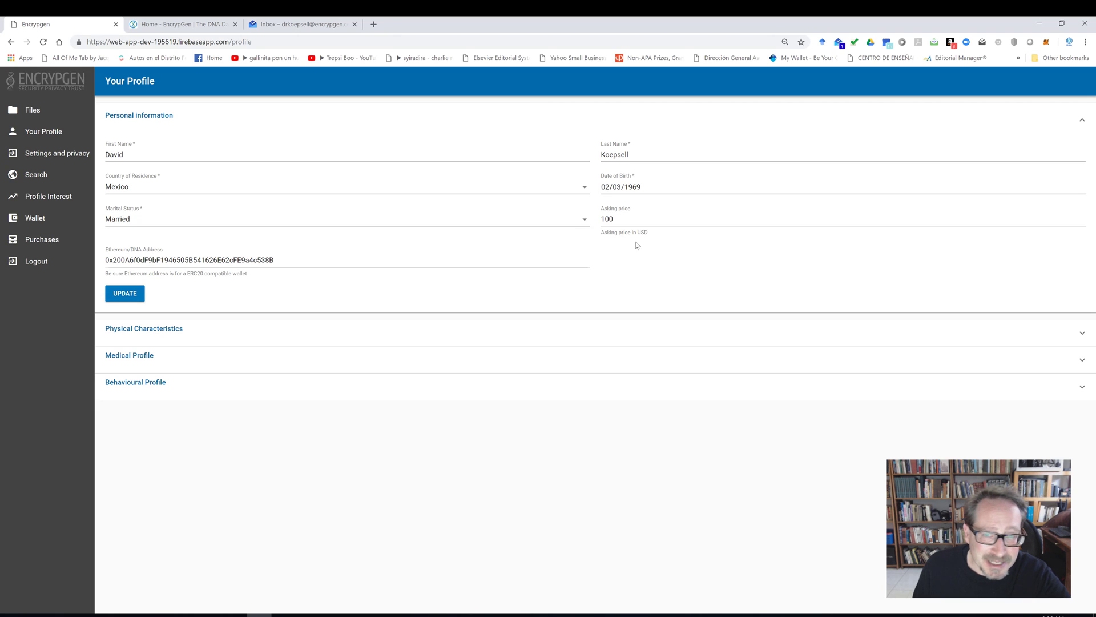
{"action": "left_click", "coordinate": [613, 218]}
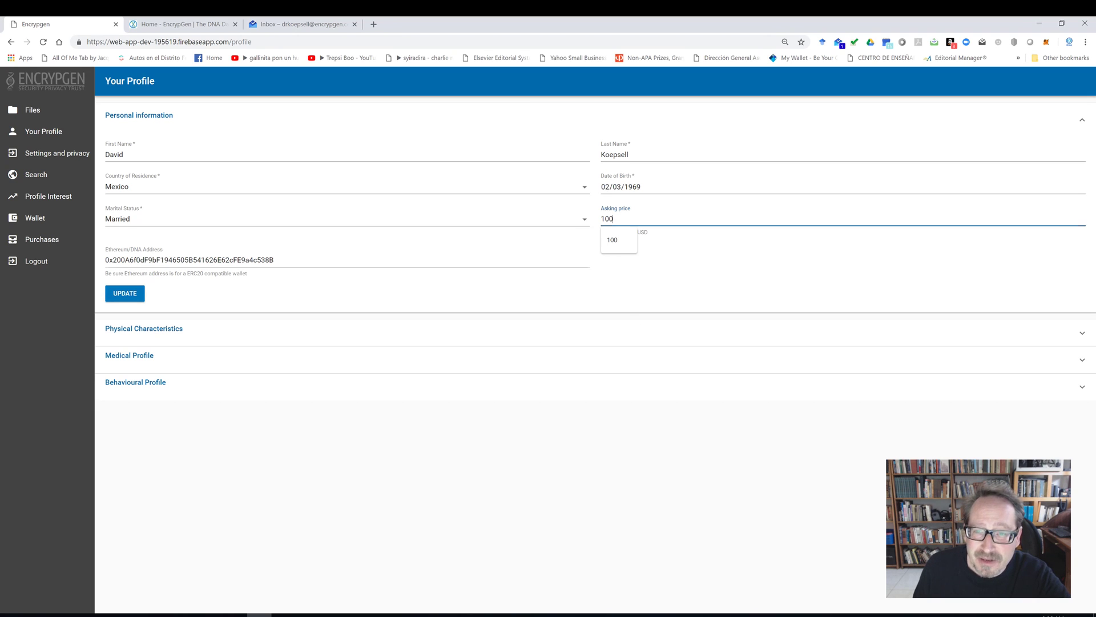
{"action": "left_click", "coordinate": [711, 260]}
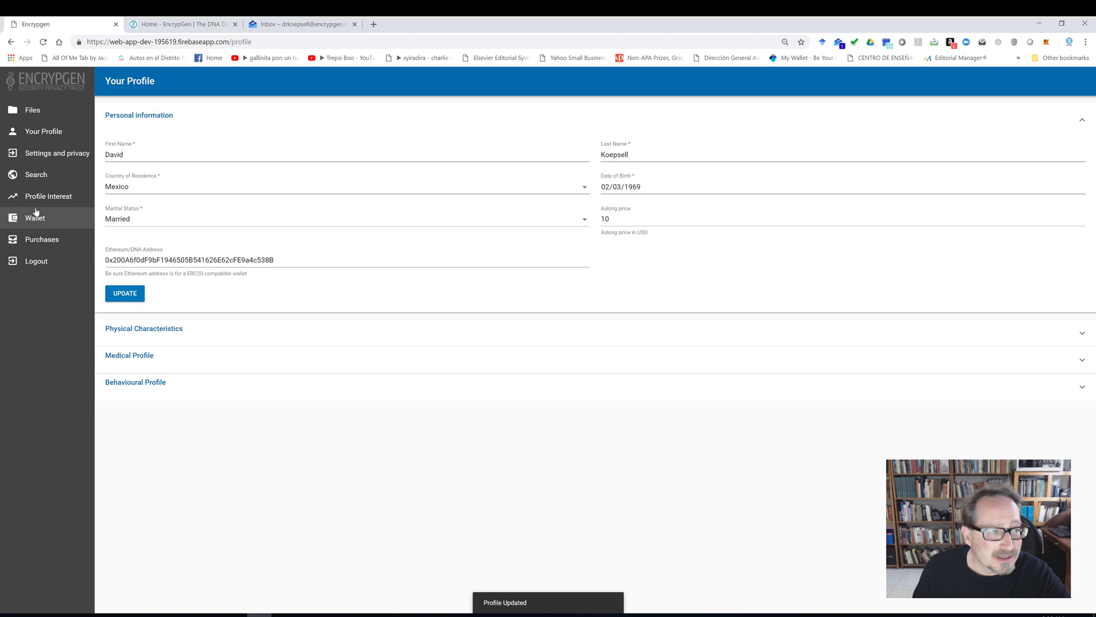
- Open the settings and privacy page and turn on consent to the processing and storage of genomic data
{"action": "left_click", "coordinate": [54, 154]}
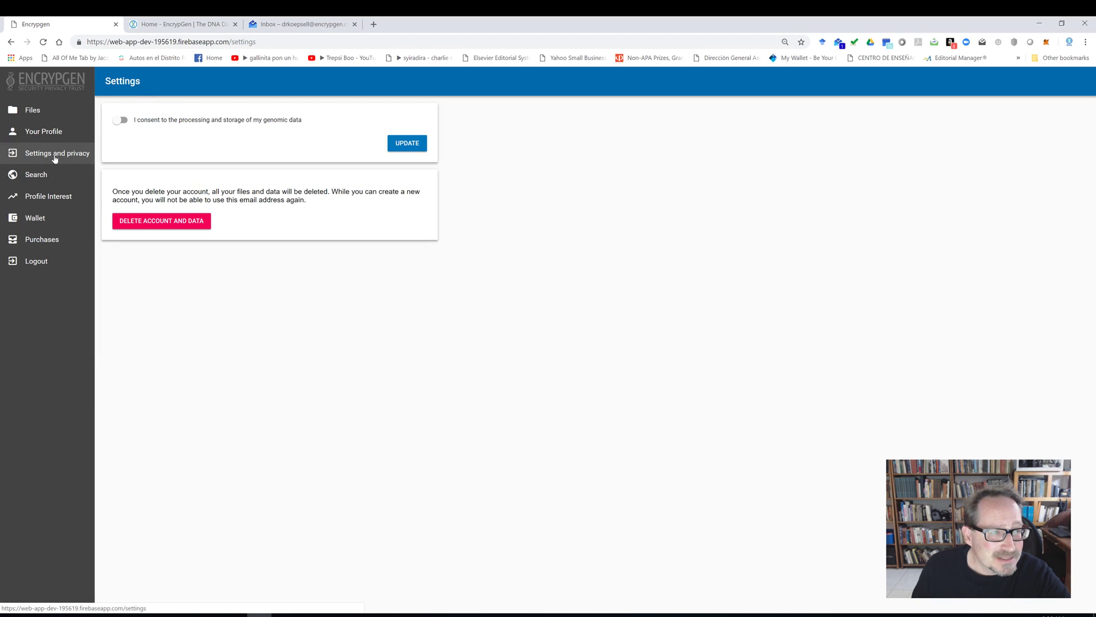
{"action": "left_click", "coordinate": [120, 120]}
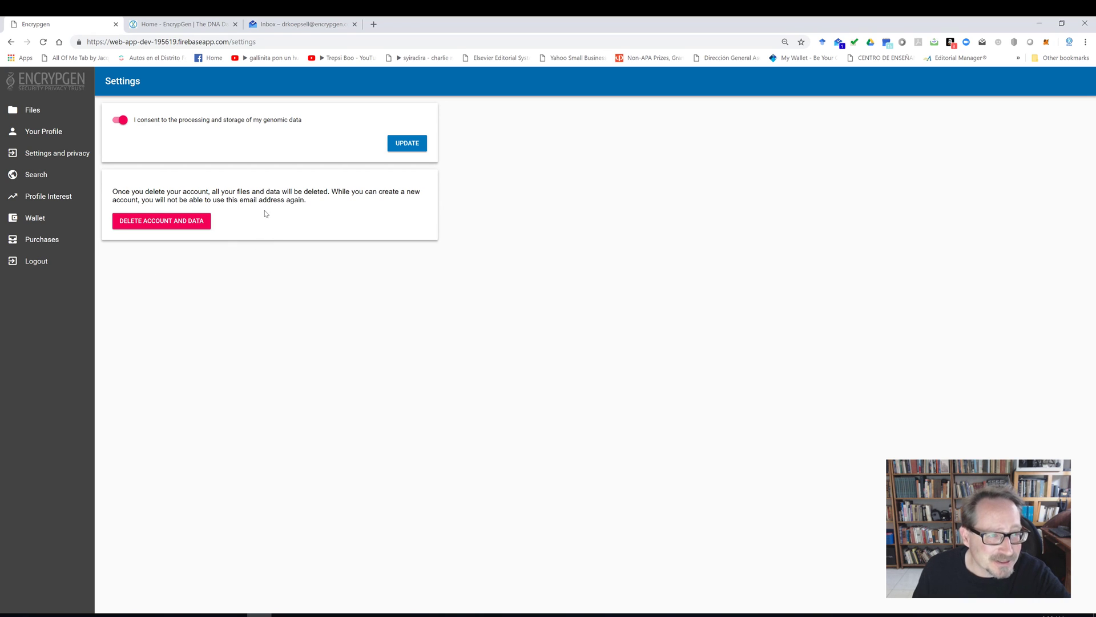
- Open the global search and examine the Genomic, Allergies and Cardiovascular filters, removing the Allergies and Cardiovascular ones after viewing them
{"action": "left_click", "coordinate": [41, 173]}
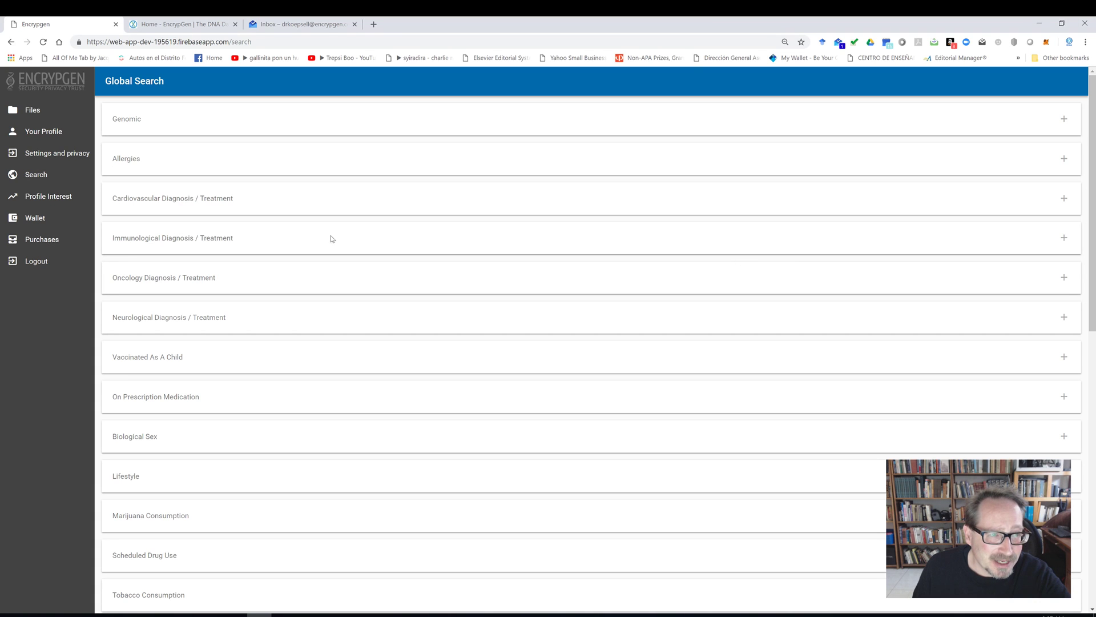
{"action": "scroll", "coordinate": [283, 247], "scroll_direction": "down", "scroll_amount": 10}
{"action": "scroll", "coordinate": [284, 247], "scroll_direction": "up", "scroll_amount": 10}
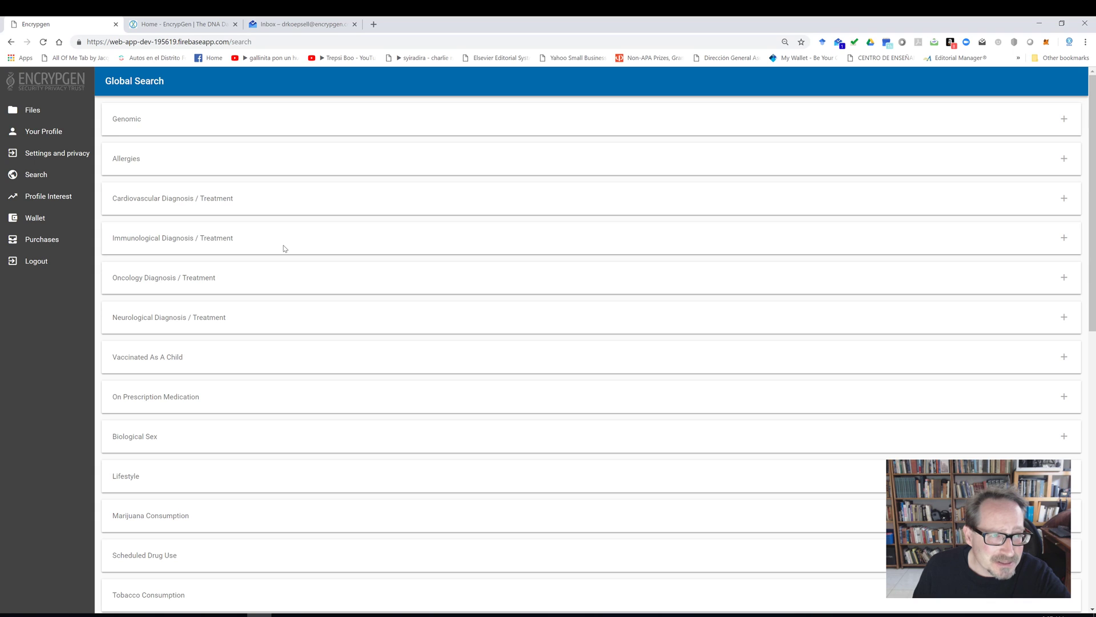
{"action": "left_click", "coordinate": [1064, 119]}
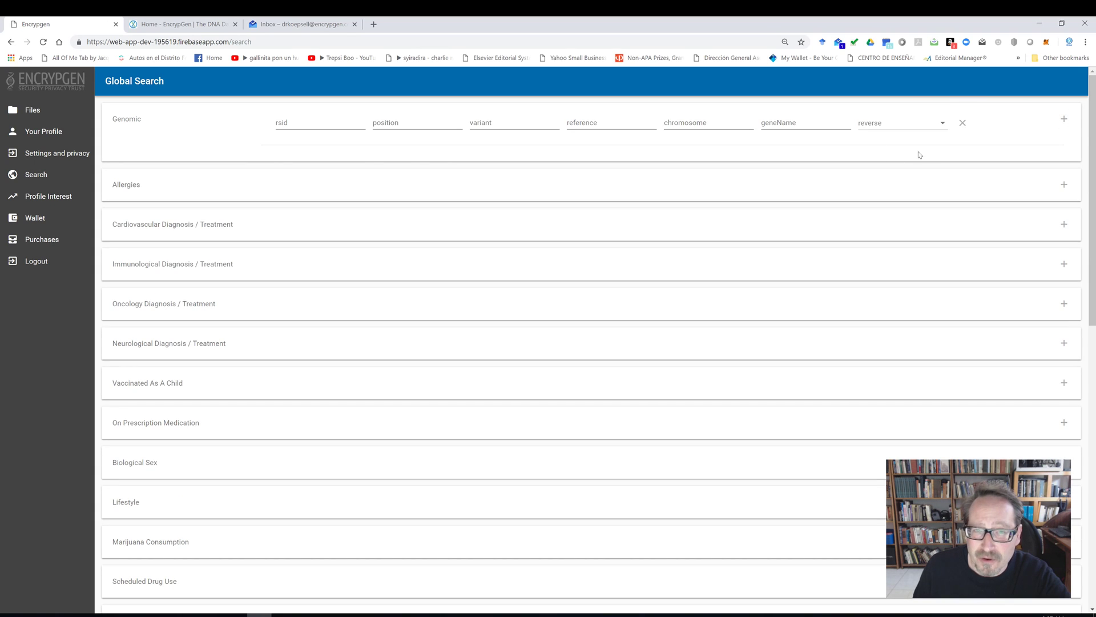
{"action": "left_click", "coordinate": [320, 124]}
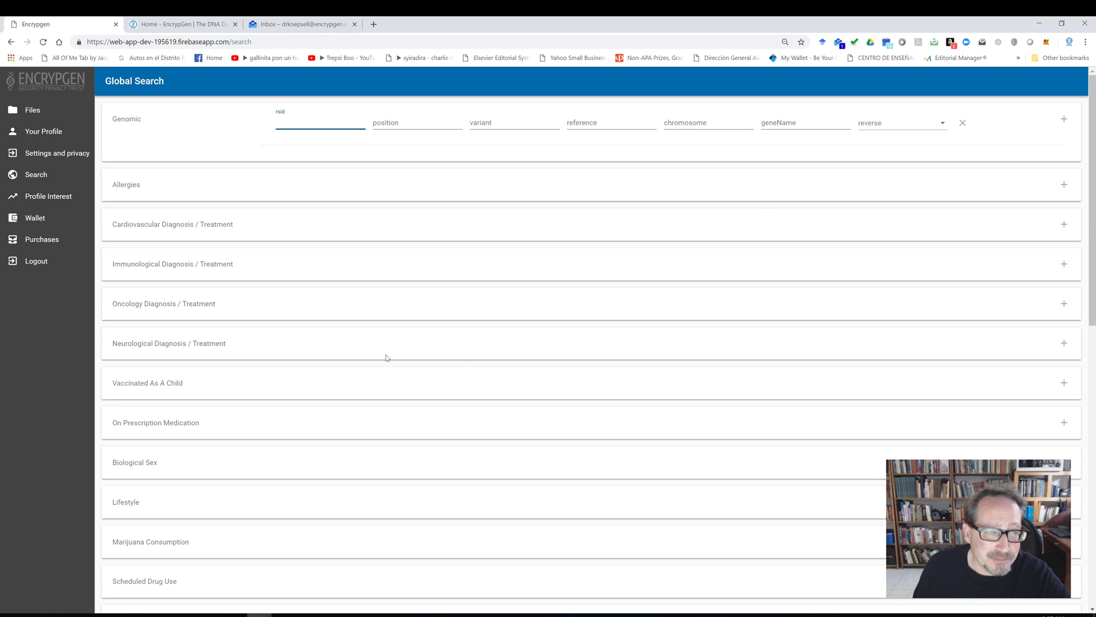
{"action": "left_click", "coordinate": [1064, 184]}
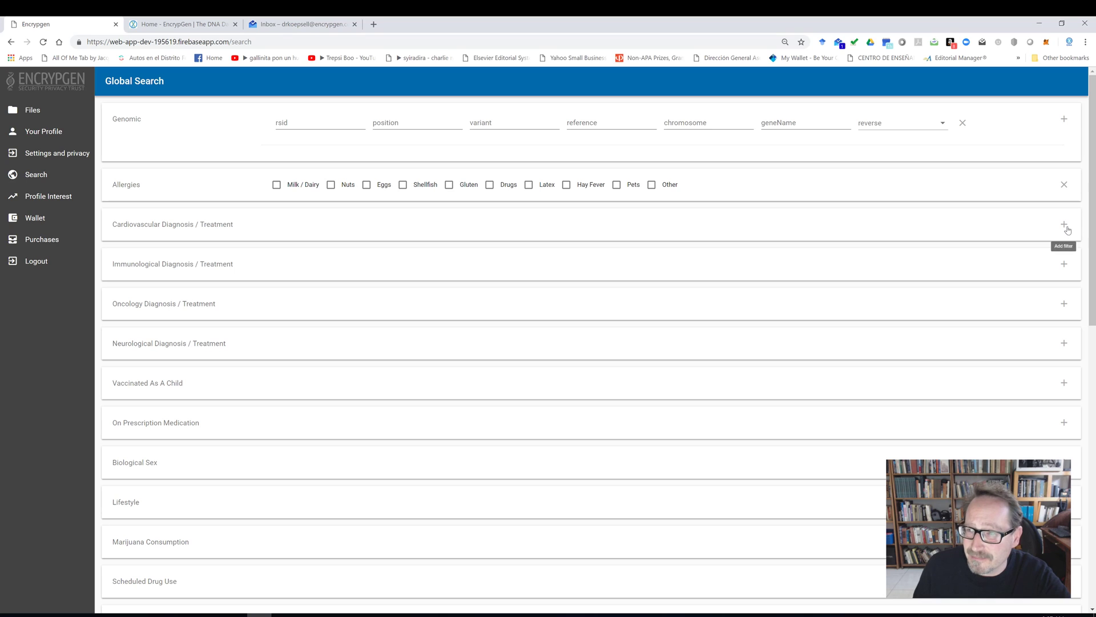
{"action": "left_click", "coordinate": [1064, 187]}
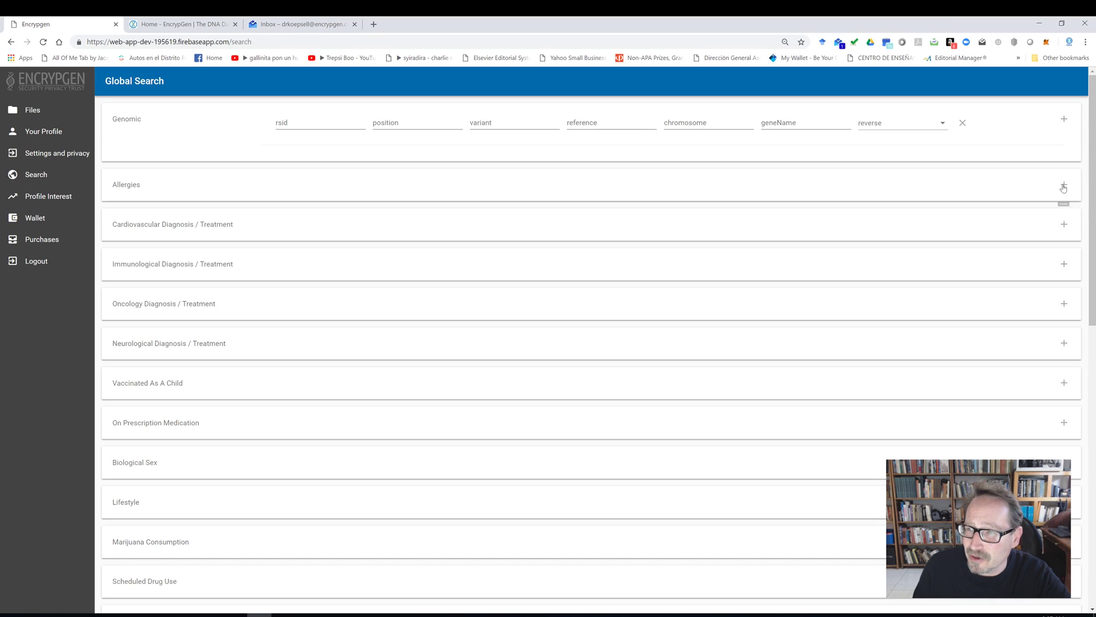
{"action": "left_click", "coordinate": [1065, 227]}
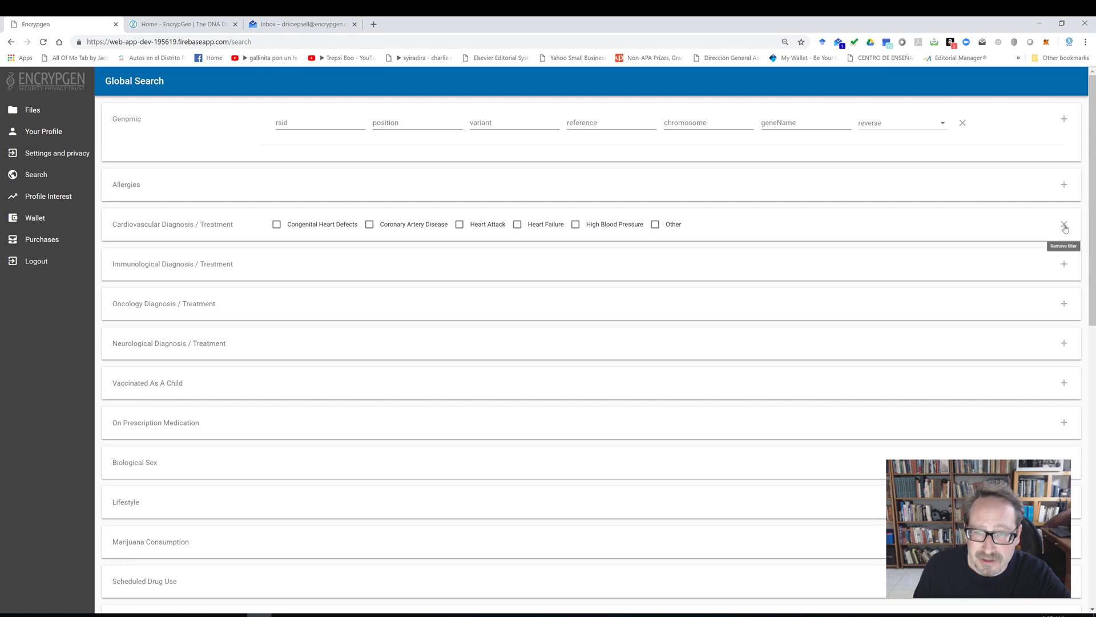
{"action": "left_click", "coordinate": [1064, 226]}
- Add an Age Range filter with its lower limit at 0 and run the search
{"action": "scroll", "coordinate": [651, 365], "scroll_direction": "down", "scroll_amount": 10}
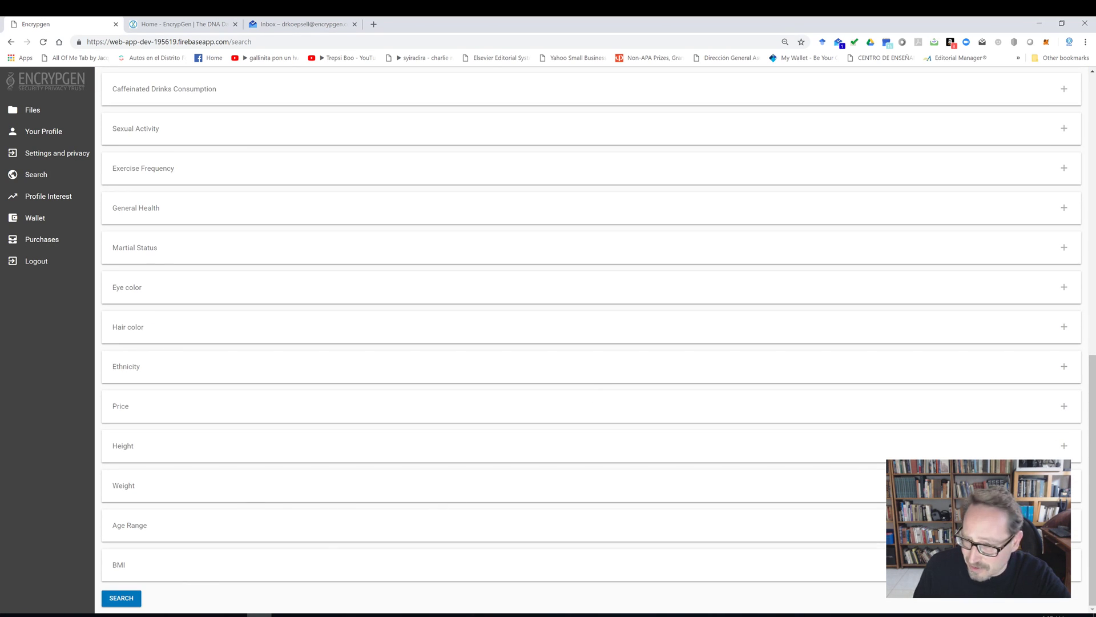
{"action": "left_click", "coordinate": [1072, 536]}
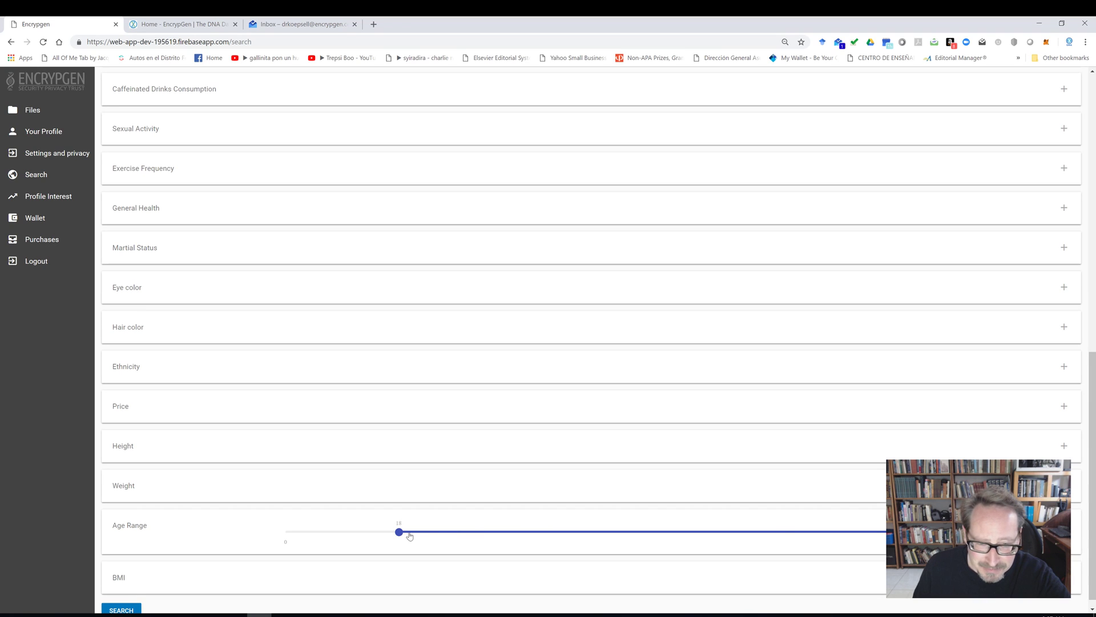
{"action": "left_click_drag", "start_coordinate": [399, 532], "coordinate": [262, 534]}
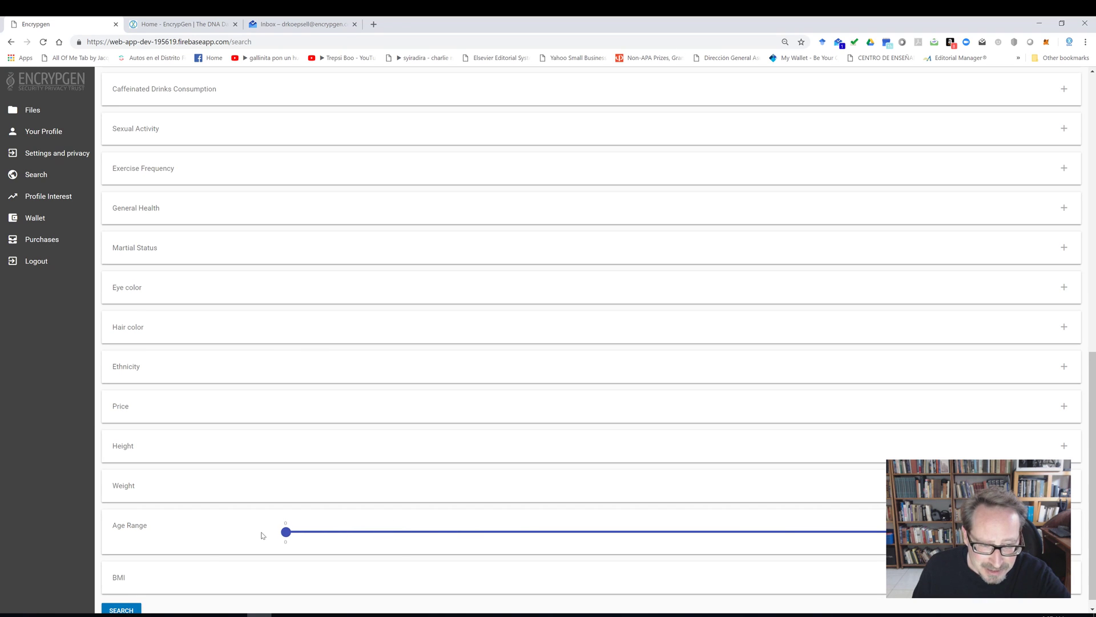
{"action": "left_click", "coordinate": [121, 610]}
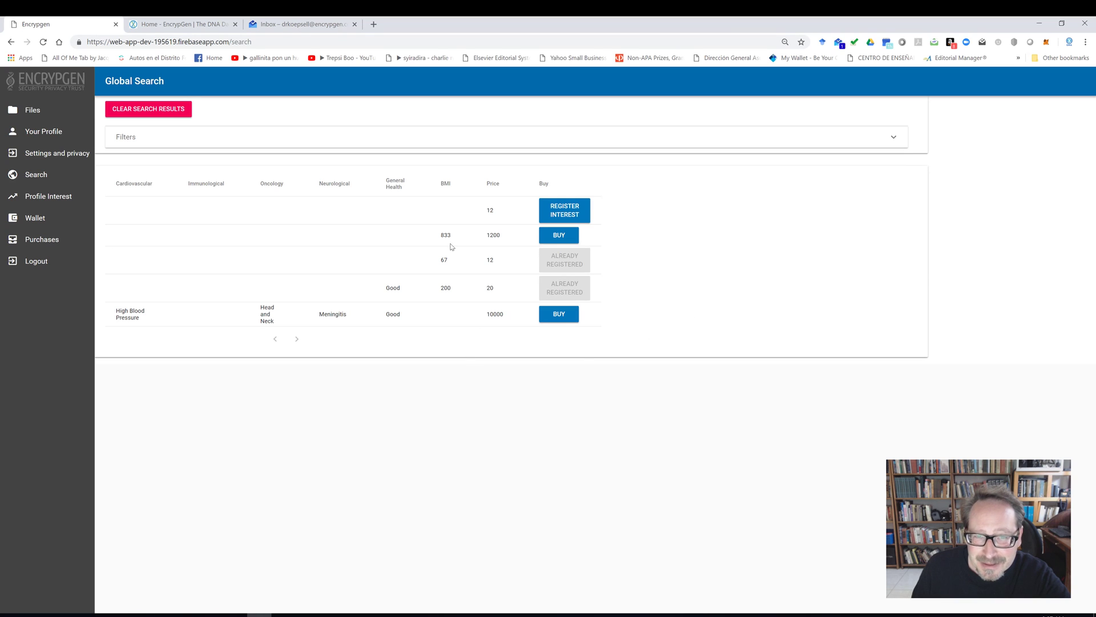
- Check the DNA wallet, return to the global search and run it with the Age Range filter starting at 18
{"action": "left_click", "coordinate": [46, 222]}
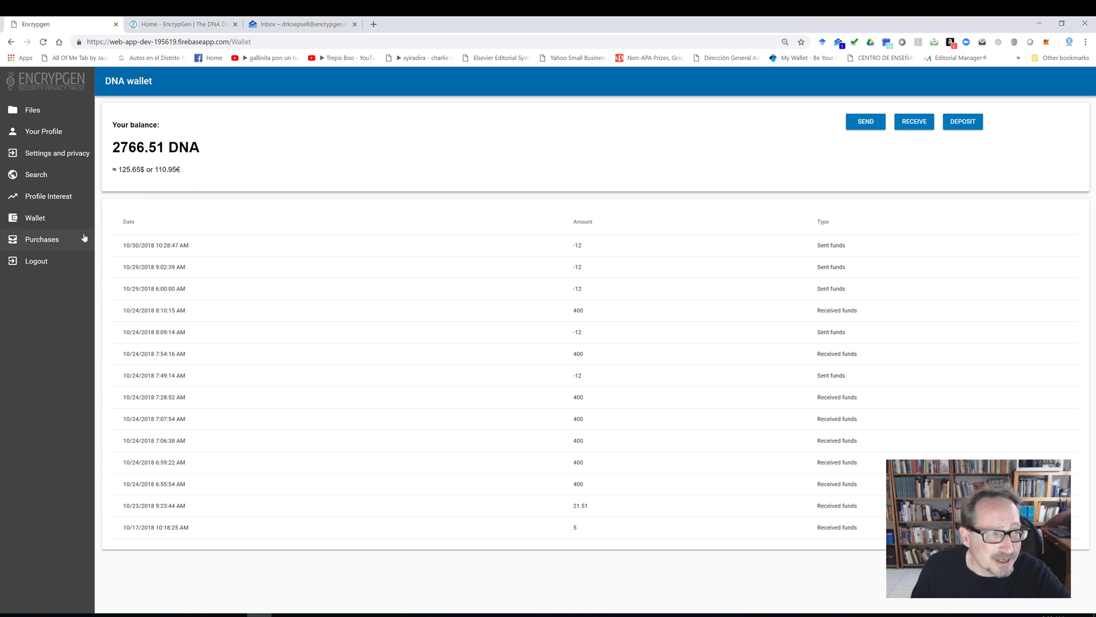
{"action": "left_click", "coordinate": [58, 180]}
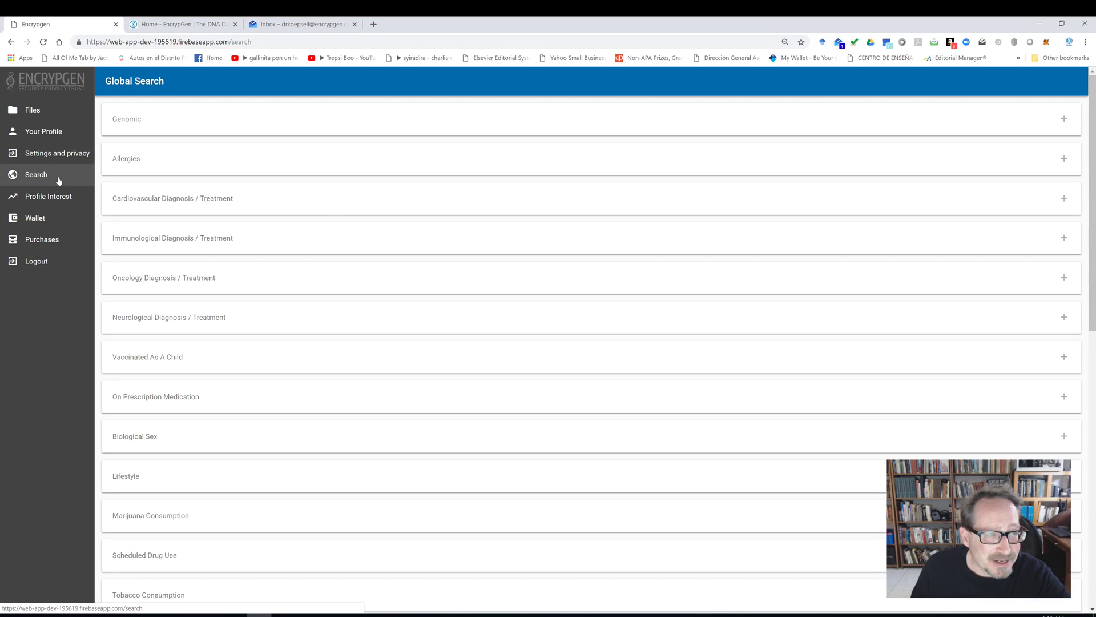
{"action": "scroll", "coordinate": [327, 210], "scroll_direction": "down", "scroll_amount": 10}
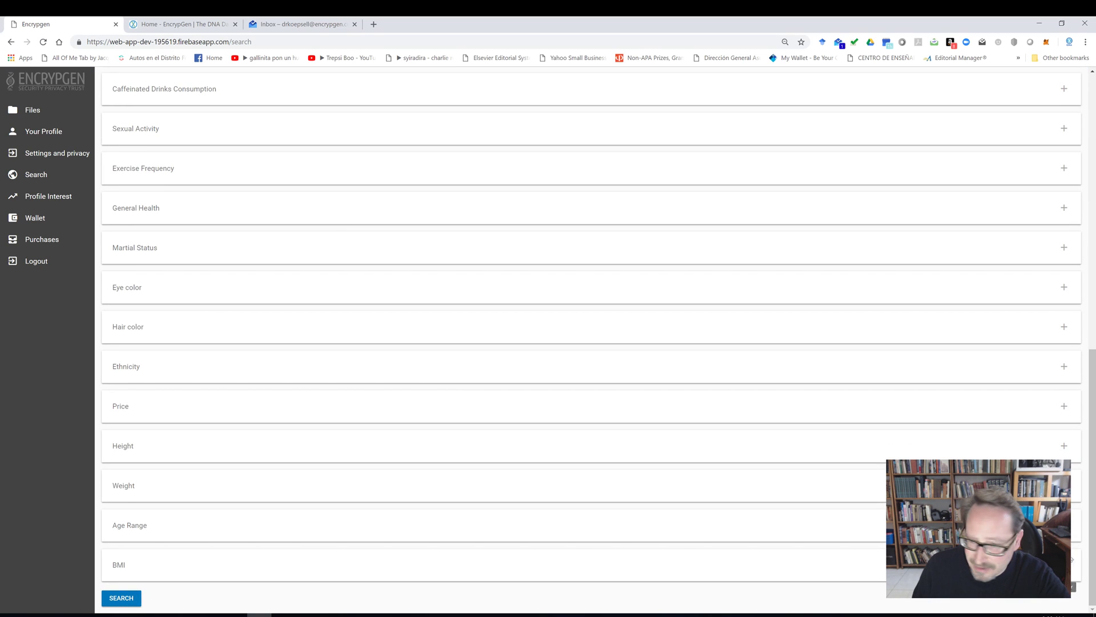
{"action": "left_click", "coordinate": [1069, 529]}
{"action": "scroll", "coordinate": [197, 574], "scroll_direction": "down", "scroll_amount": 2}
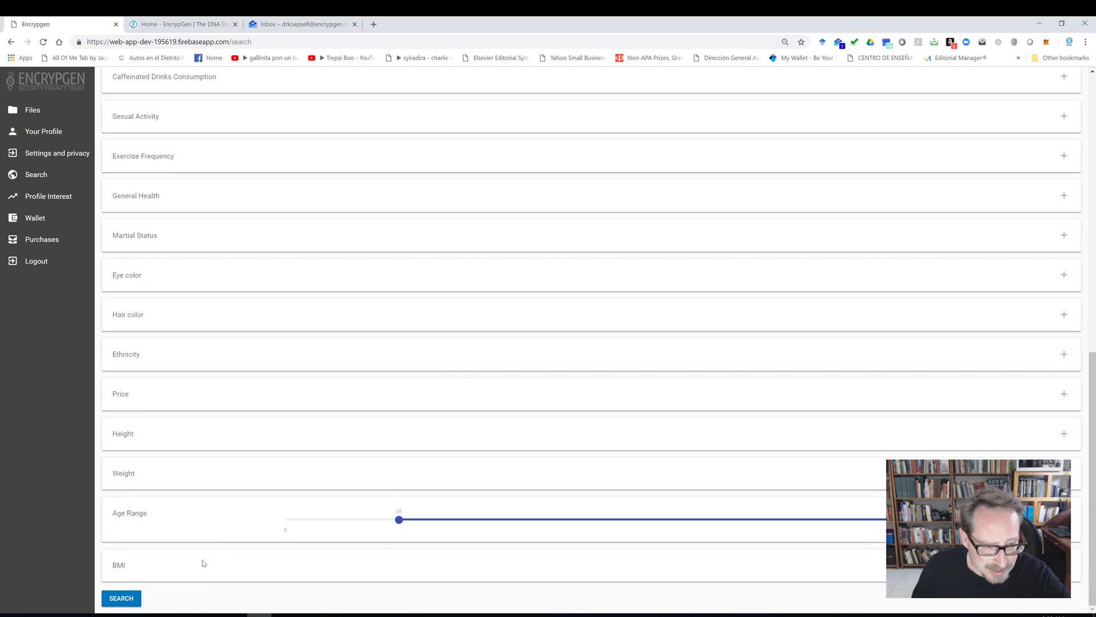
{"action": "left_click", "coordinate": [132, 600]}
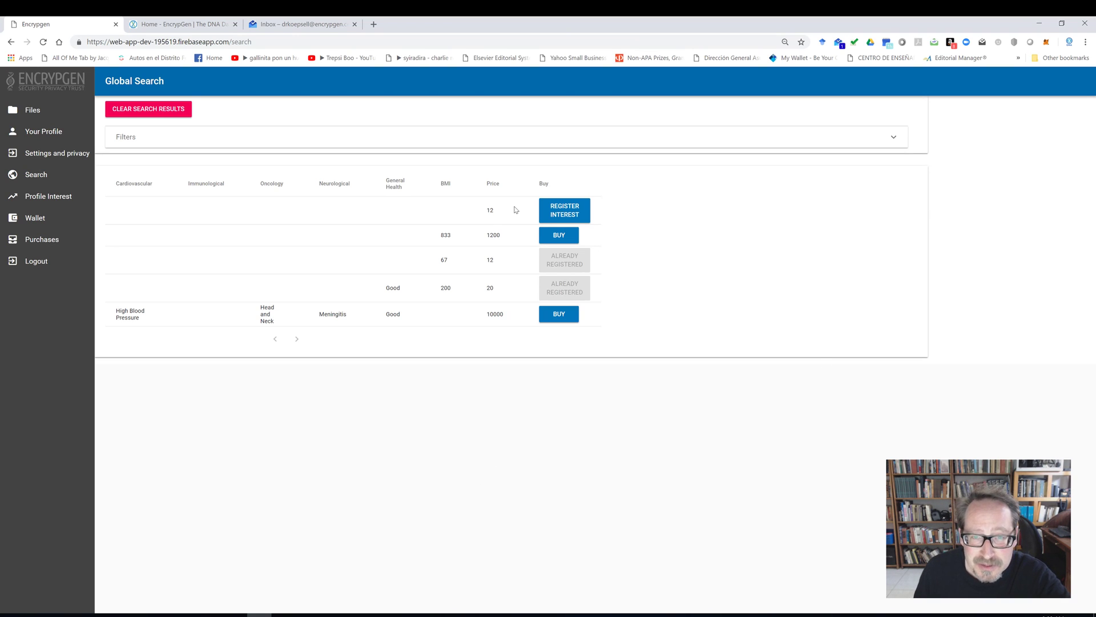
- Register interest in the first search result with an offered price of 10
{"action": "left_click", "coordinate": [572, 215]}
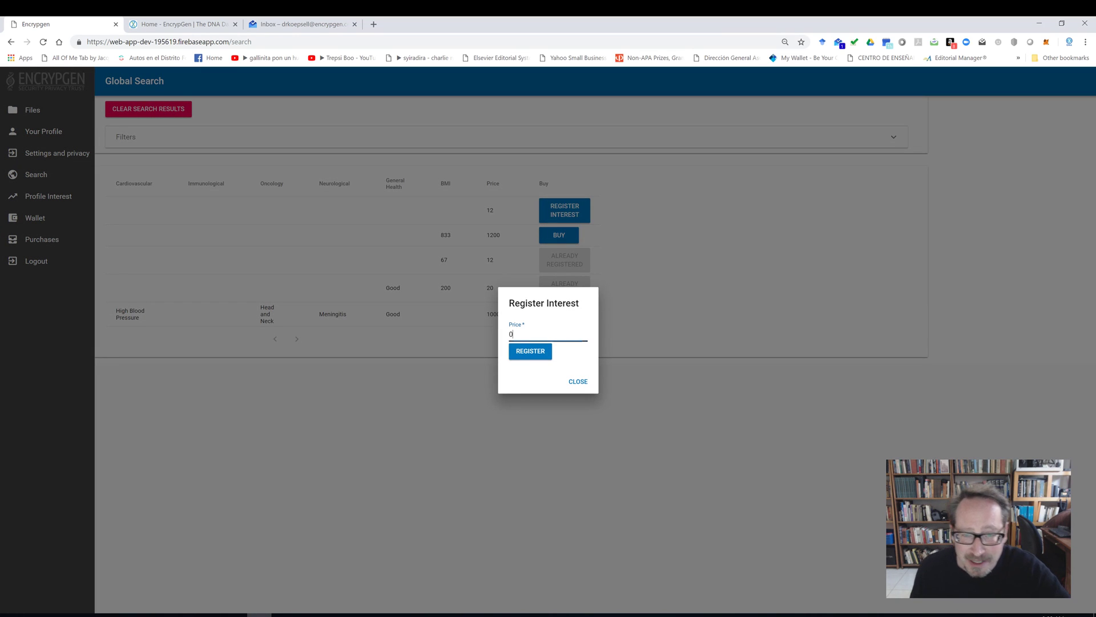
{"action": "key", "text": "BackSpace"}
{"action": "type", "text": "10"}
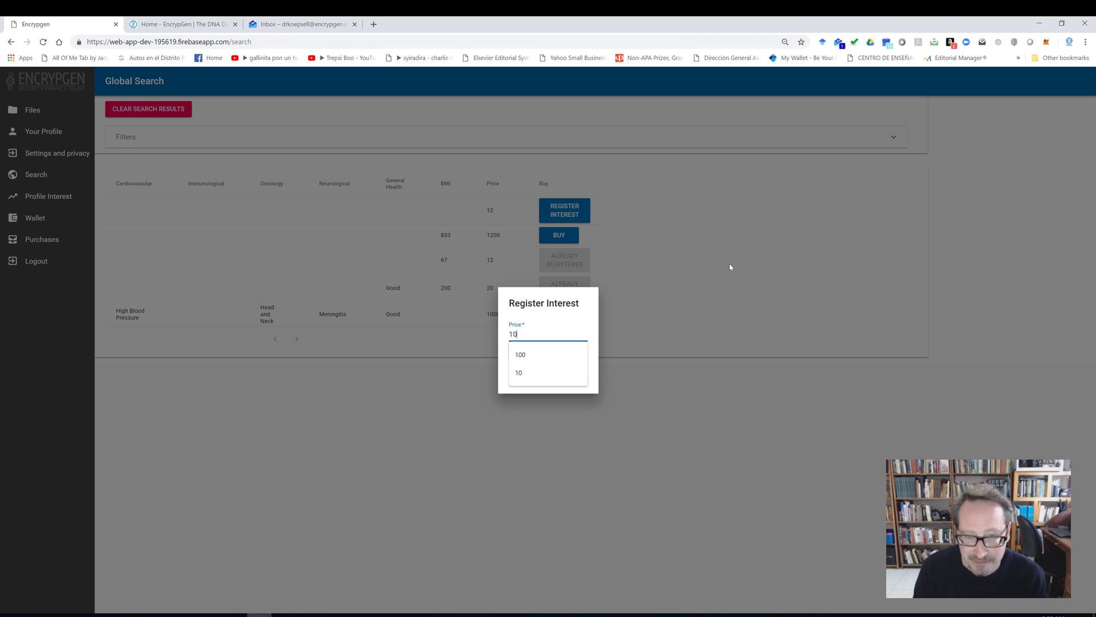
{"action": "left_click", "coordinate": [557, 373]}
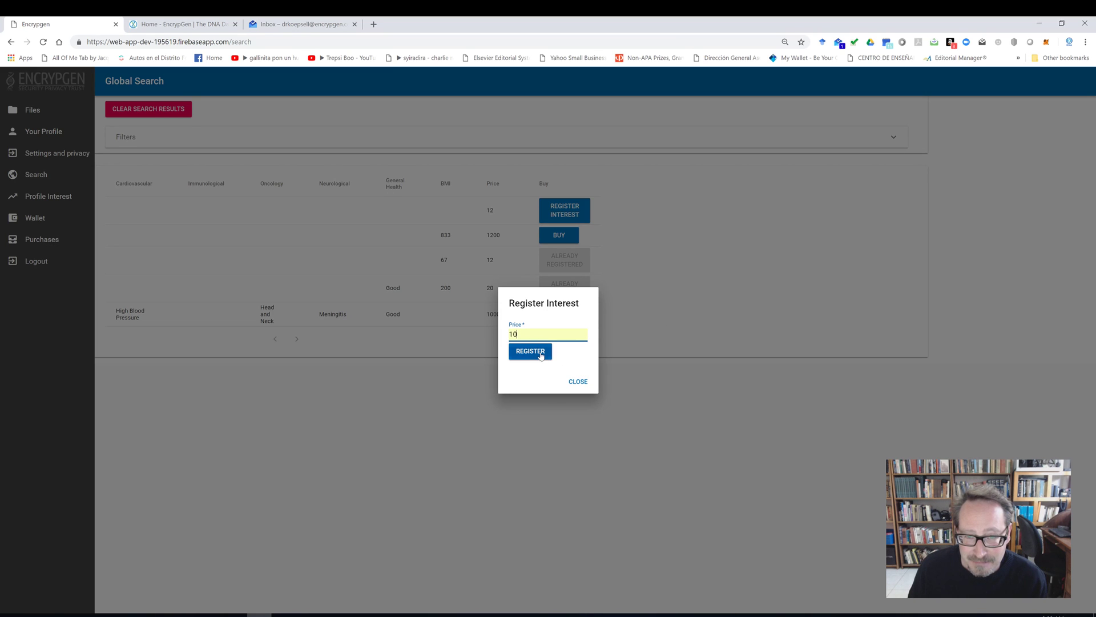
{"action": "left_click", "coordinate": [541, 355]}
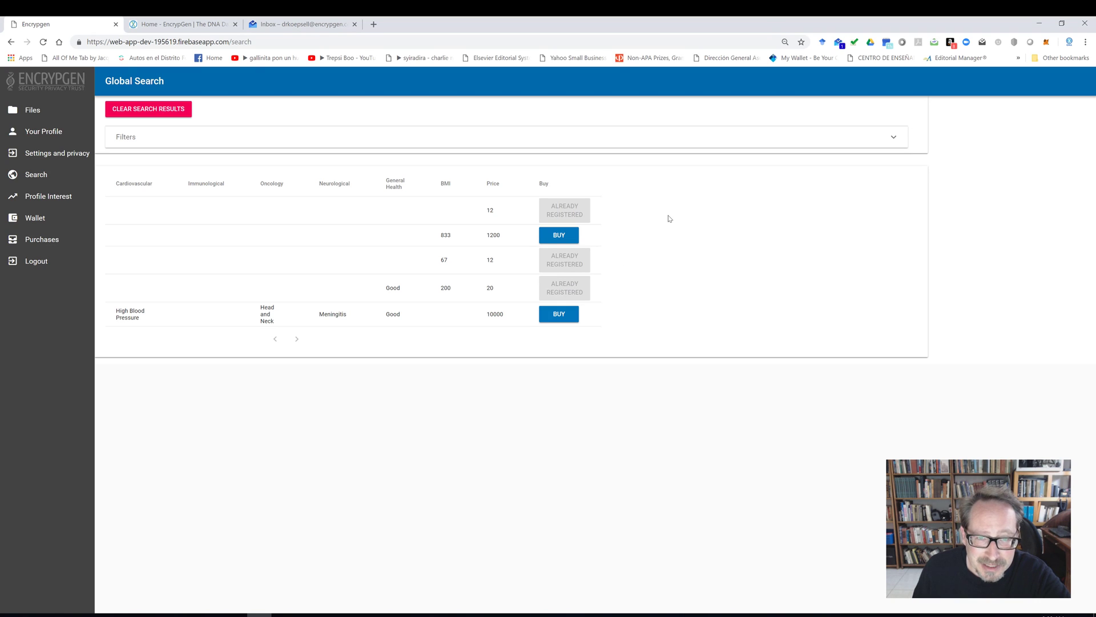
- Buy the search result priced at 1200 and open the list of purchases
{"action": "left_click", "coordinate": [556, 237]}
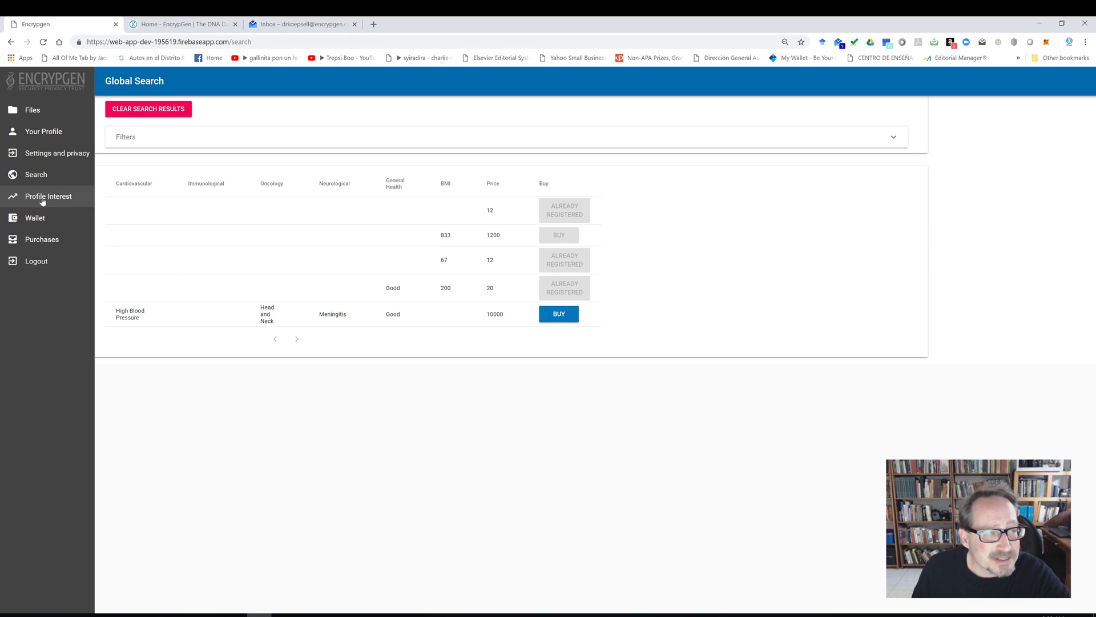
{"action": "left_click", "coordinate": [43, 239]}
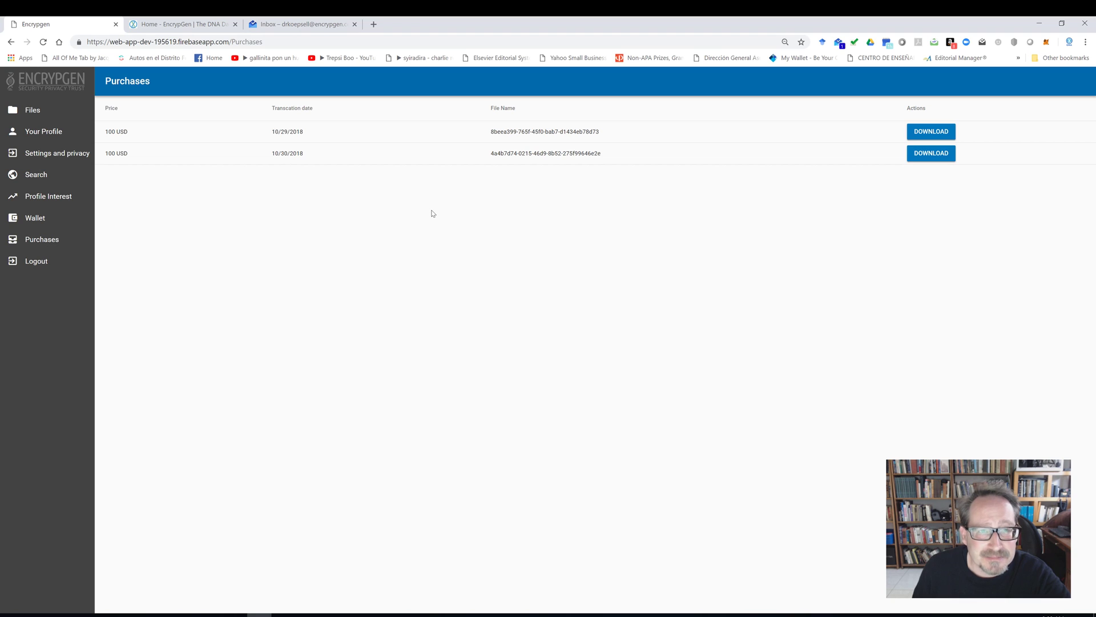
- Download the file from the 10/30/2018 purchase, open it in Excel and look through its rows of genomic data
{"action": "left_click", "coordinate": [946, 154]}
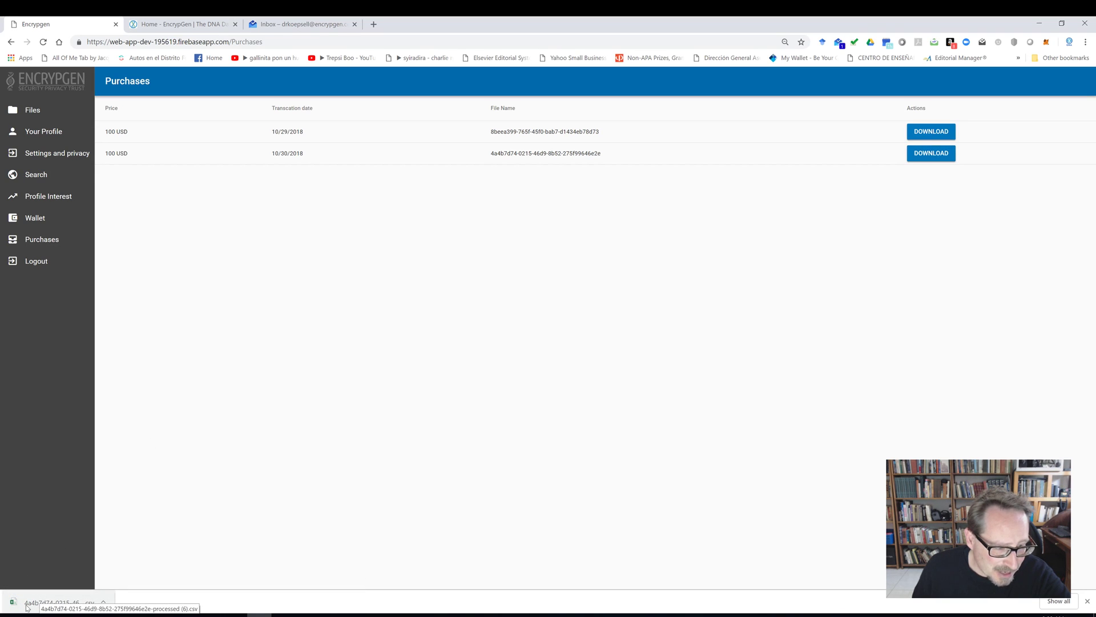
{"action": "left_click", "coordinate": [26, 607]}
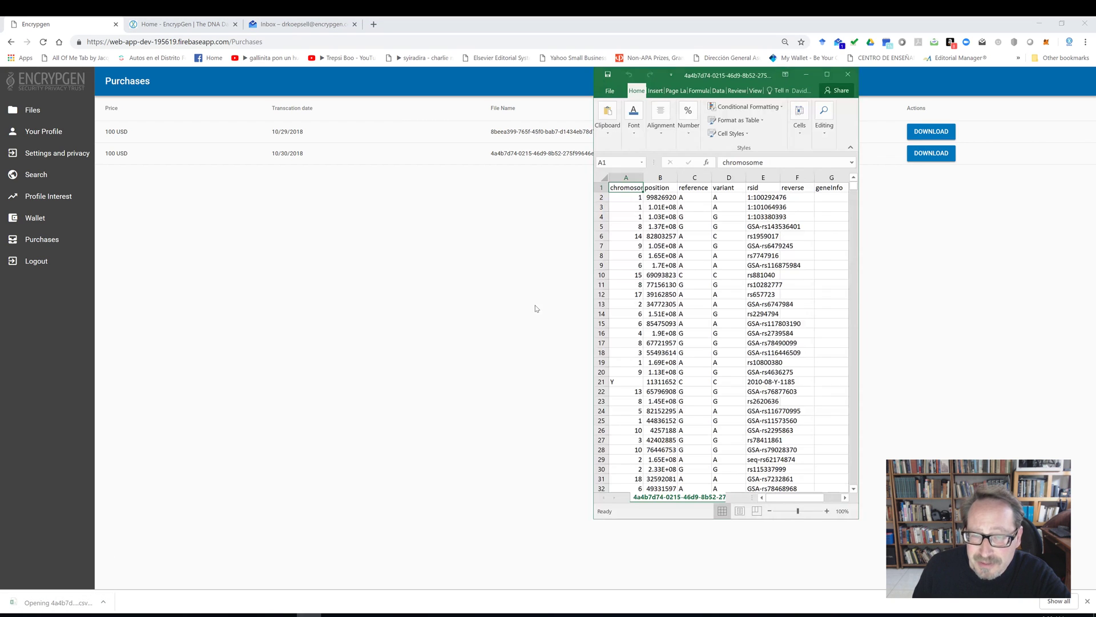
{"action": "scroll", "coordinate": [712, 262], "scroll_direction": "down", "scroll_amount": 12}
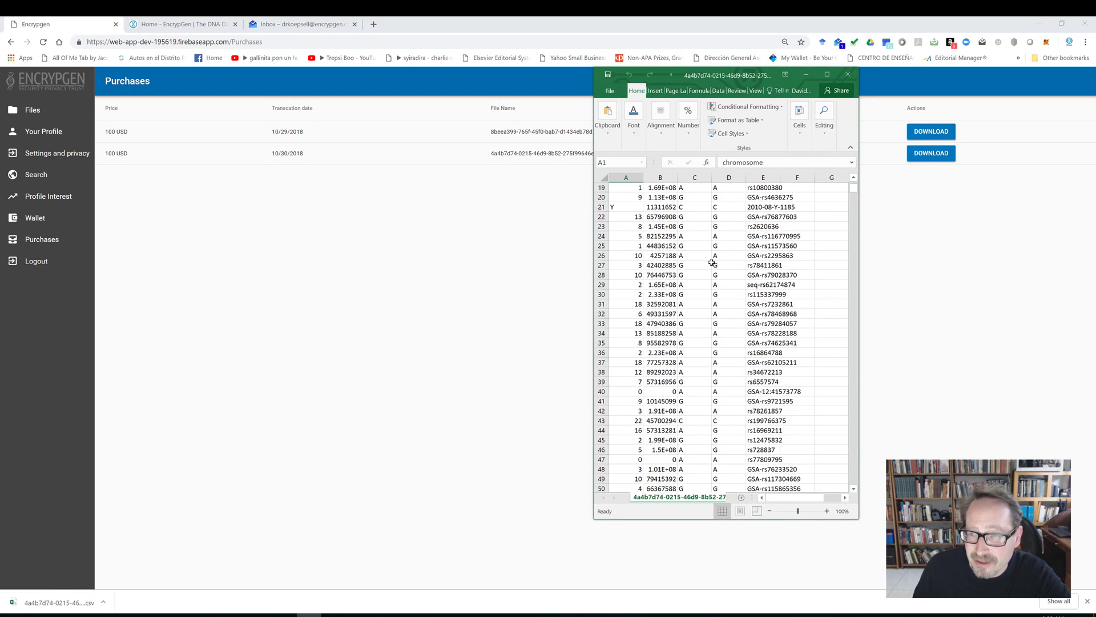
{"action": "scroll", "coordinate": [712, 262], "scroll_direction": "up", "scroll_amount": 12}
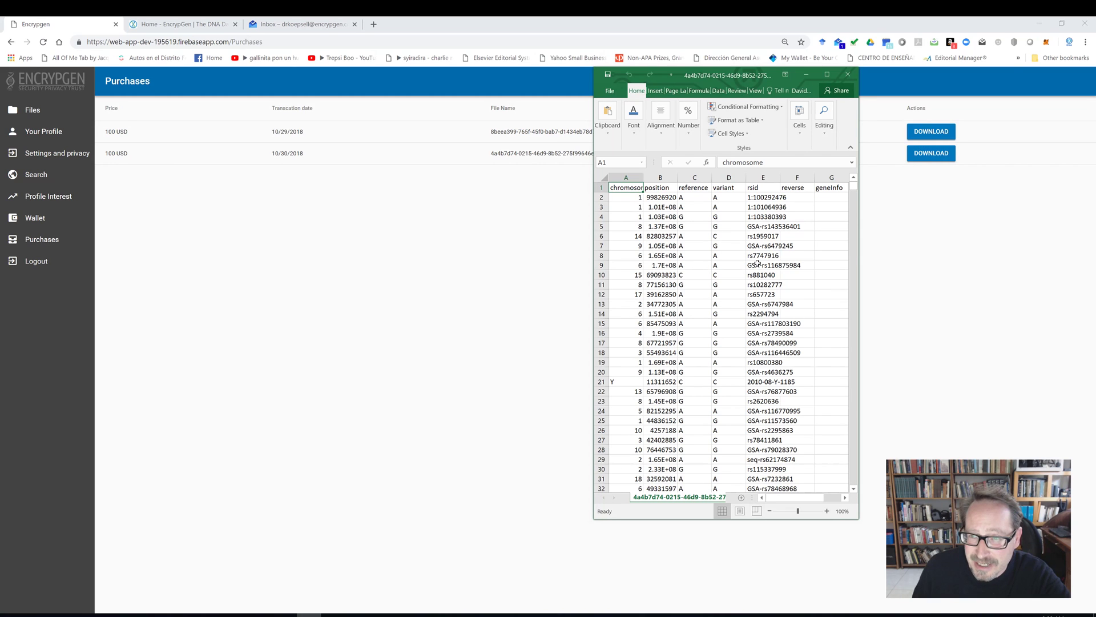
{"action": "scroll", "coordinate": [758, 264], "scroll_direction": "down", "scroll_amount": 20}
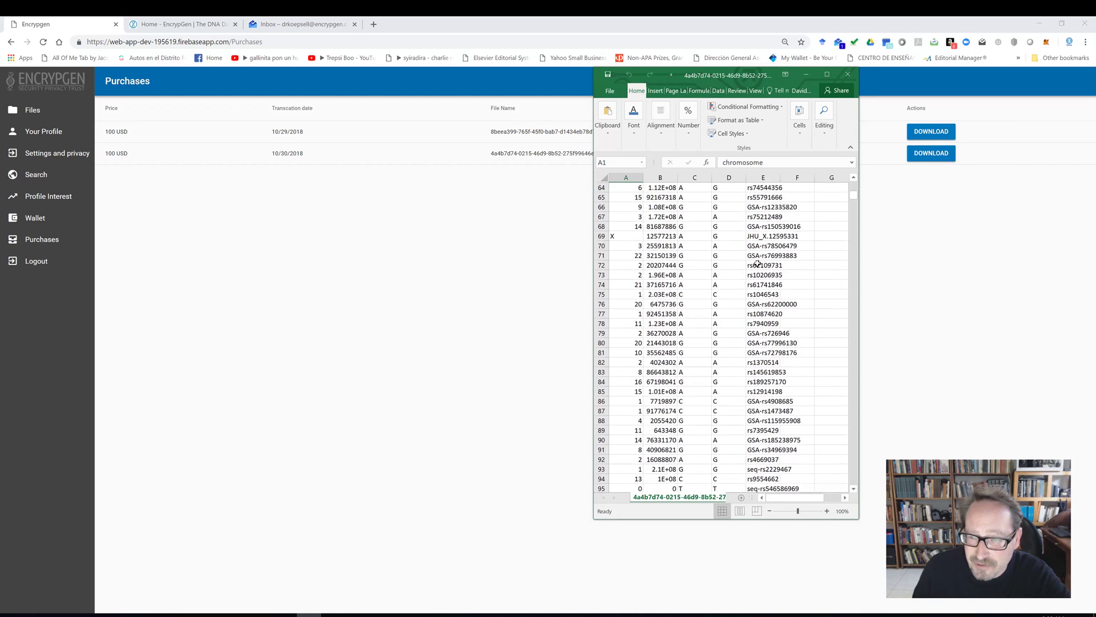
{"action": "scroll", "coordinate": [758, 263], "scroll_direction": "down", "scroll_amount": 20}
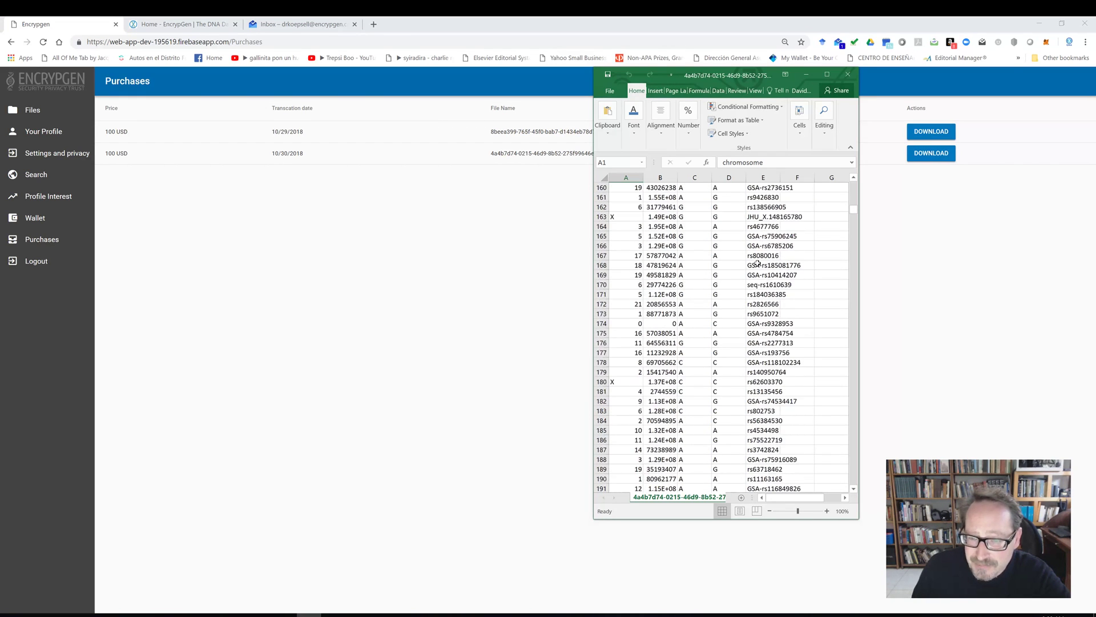
- Examine the chromosome, position, reference, variant and rsid columns across the downloaded genomic spreadsheet's rows, returning to the header row
{"action": "scroll", "coordinate": [757, 264], "scroll_direction": "down", "scroll_amount": 9}
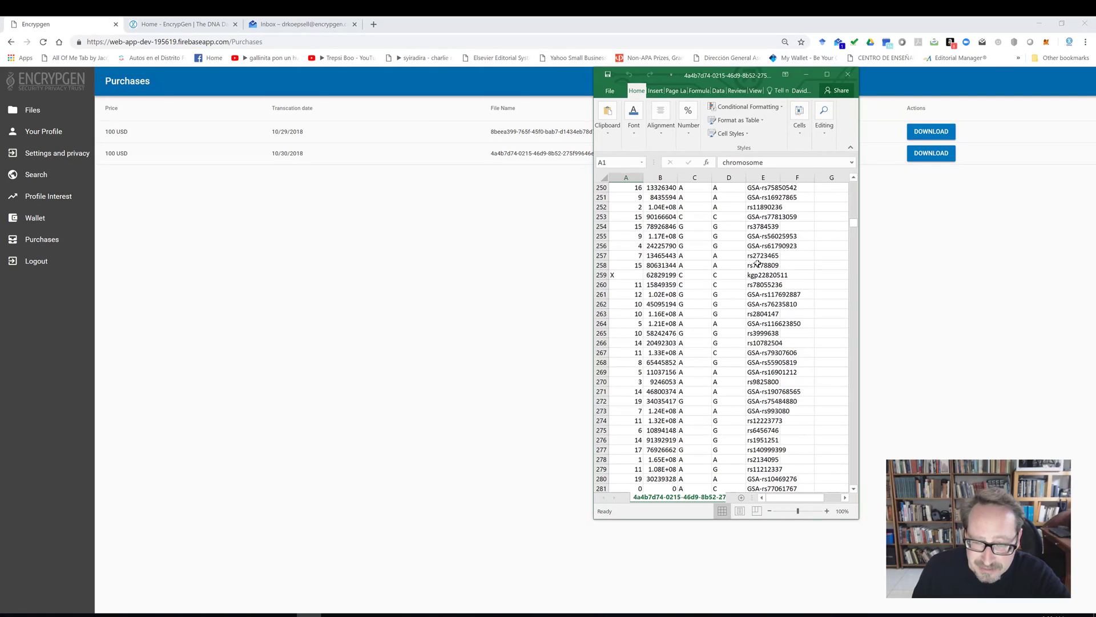
{"action": "scroll", "coordinate": [758, 263], "scroll_direction": "up", "scroll_amount": 20}
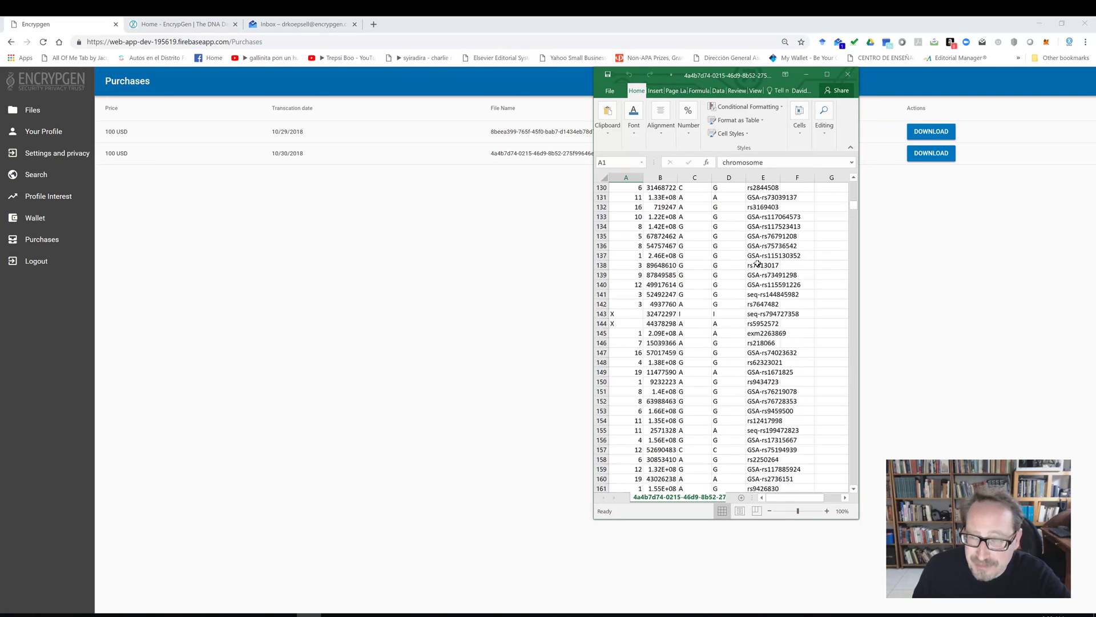
{"action": "scroll", "coordinate": [758, 263], "scroll_direction": "up", "scroll_amount": 20}
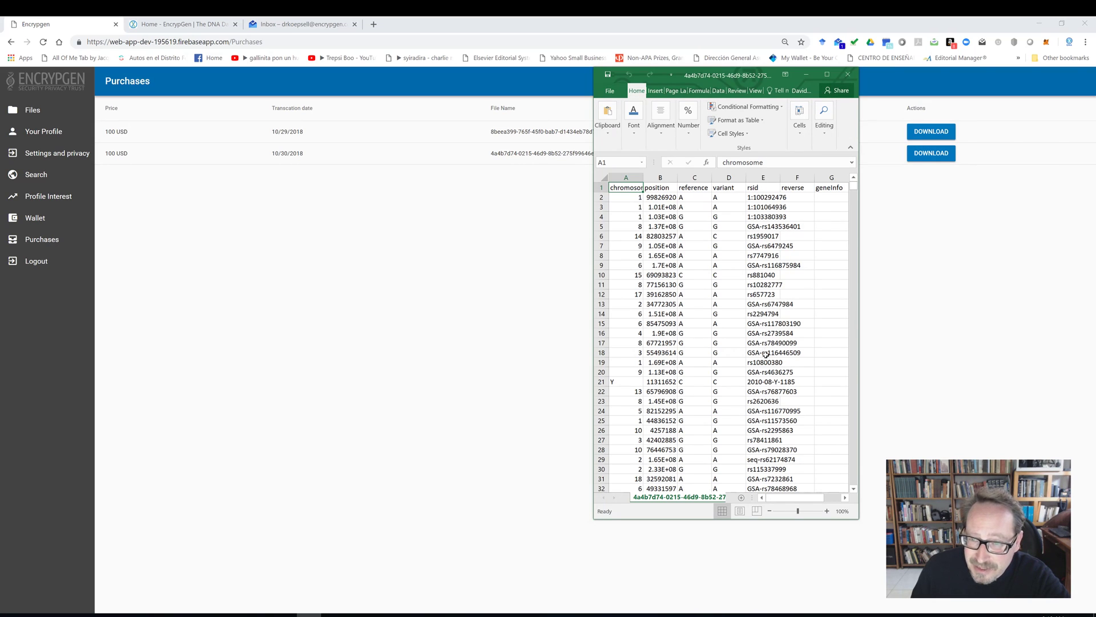
{"action": "scroll", "coordinate": [765, 354], "scroll_direction": "down", "scroll_amount": 17}
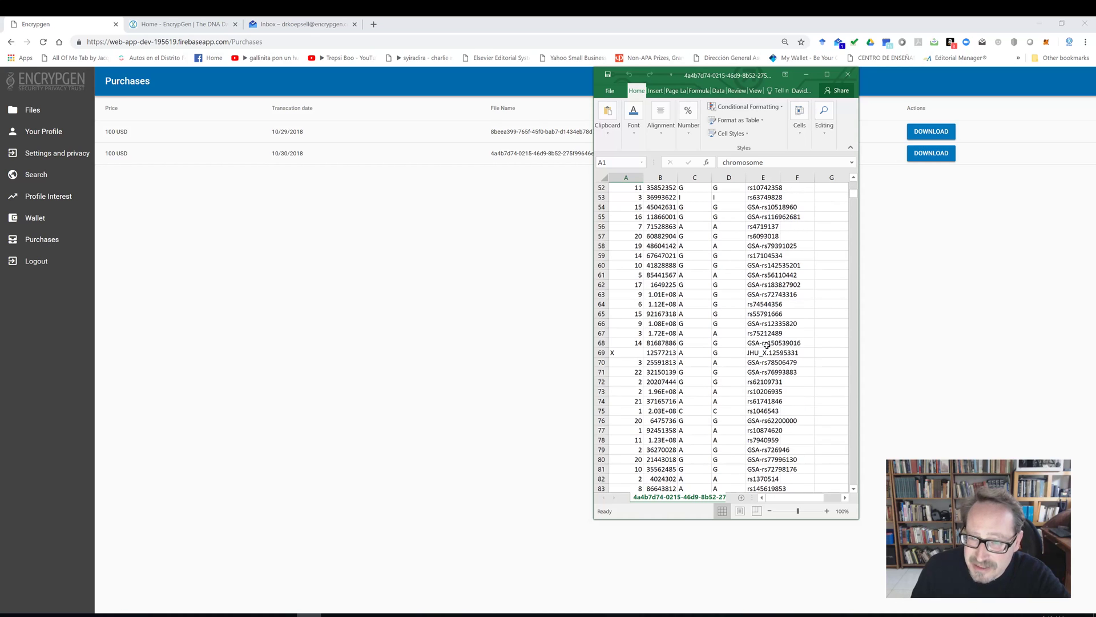
{"action": "scroll", "coordinate": [770, 355], "scroll_direction": "down", "scroll_amount": 6}
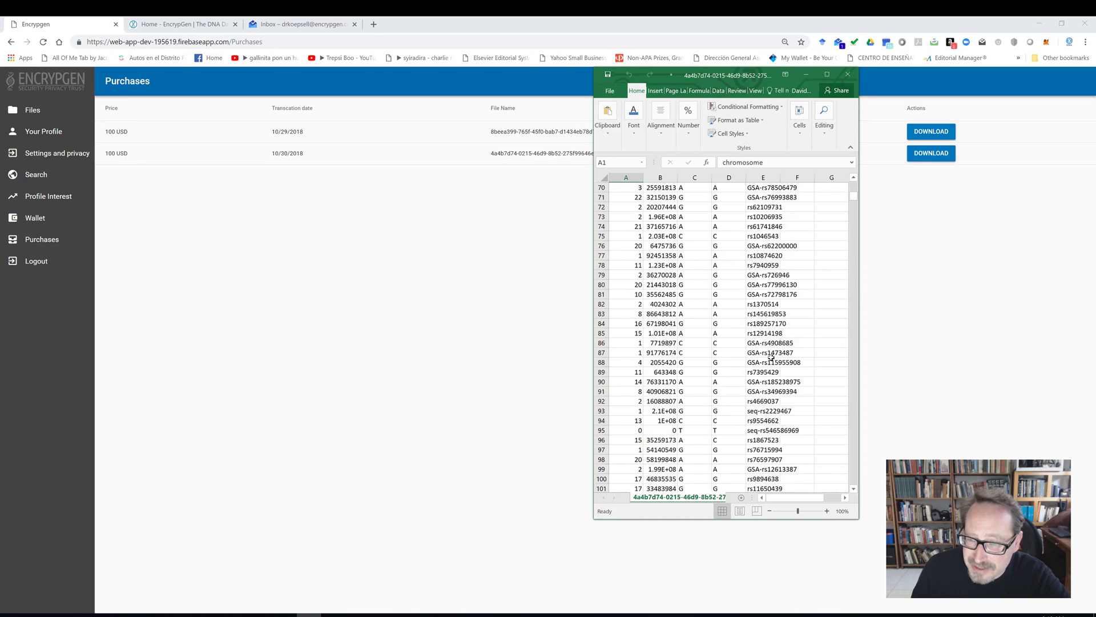
{"action": "scroll", "coordinate": [771, 356], "scroll_direction": "down", "scroll_amount": 20}
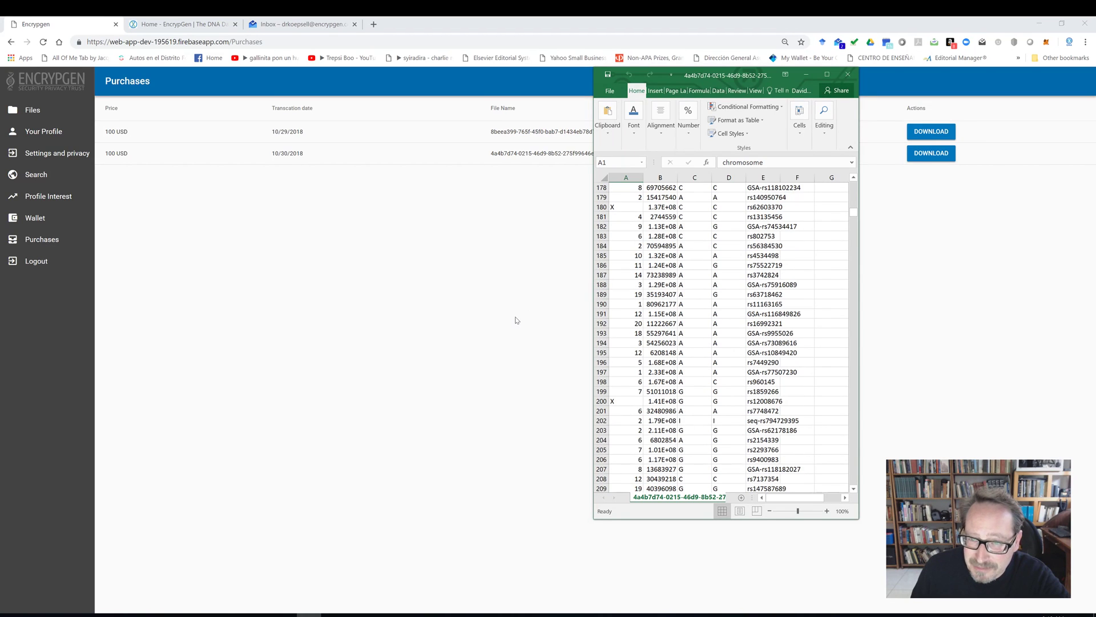
{"action": "scroll", "coordinate": [674, 334], "scroll_direction": "up", "scroll_amount": 20}
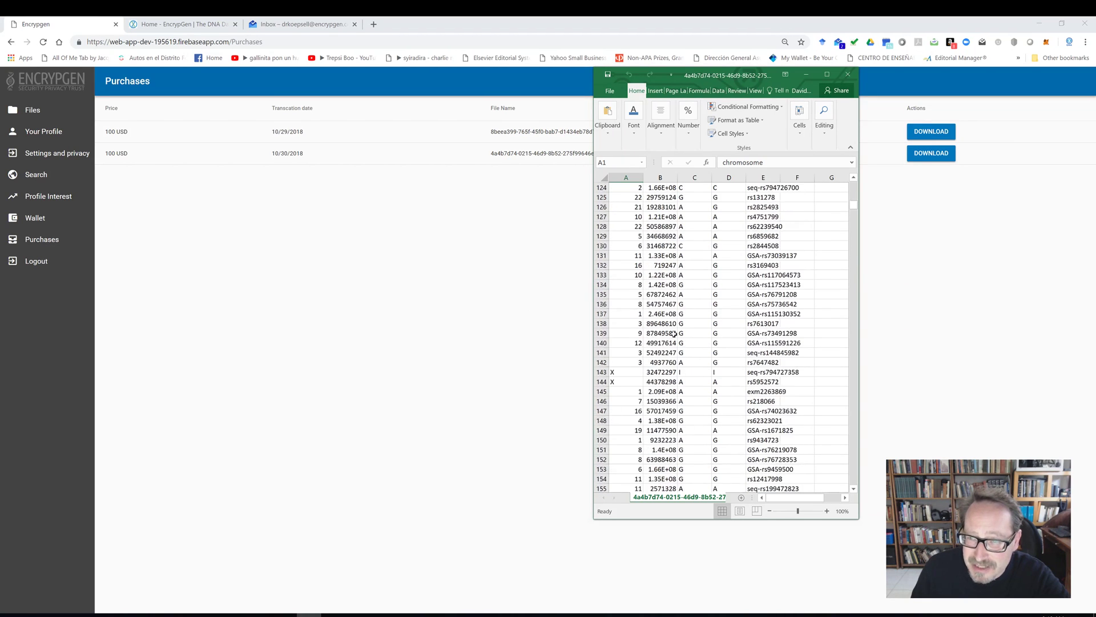
{"action": "scroll", "coordinate": [674, 334], "scroll_direction": "up", "scroll_amount": 20}
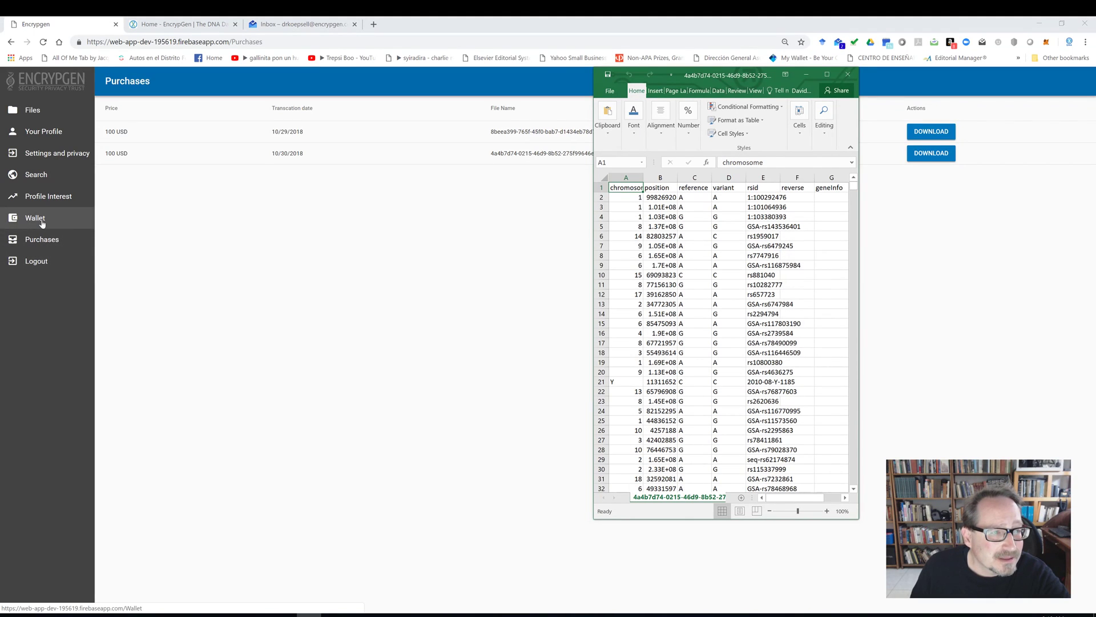
- Check the interest received in the profile and view the wallet's transaction details for the most recent 10/30/2018 sent funds
{"action": "left_click", "coordinate": [52, 203]}
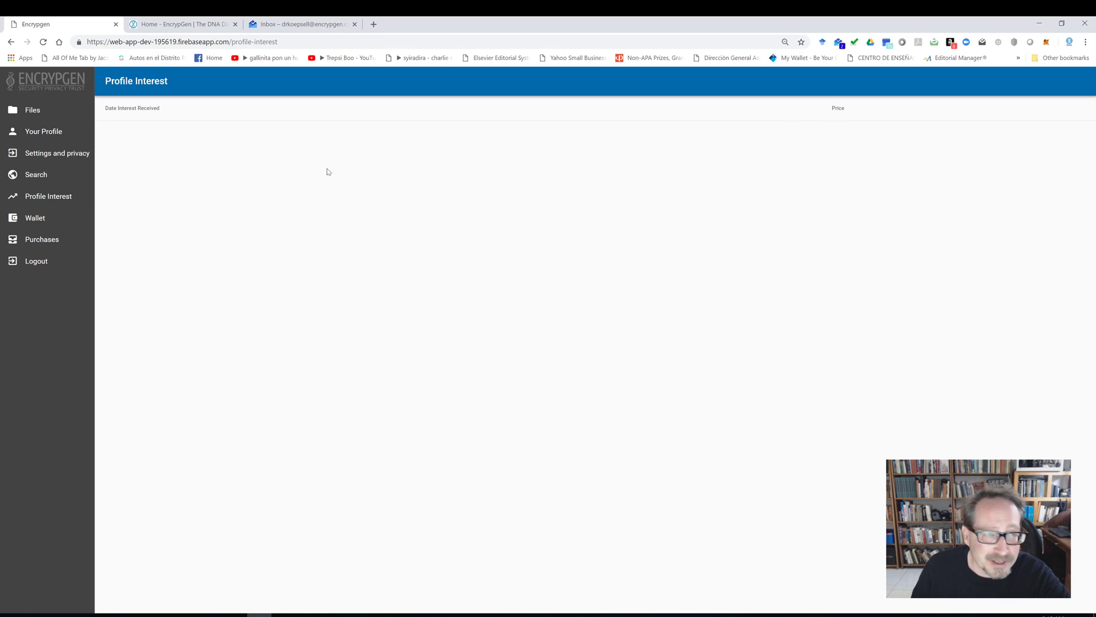
{"action": "left_click", "coordinate": [63, 221]}
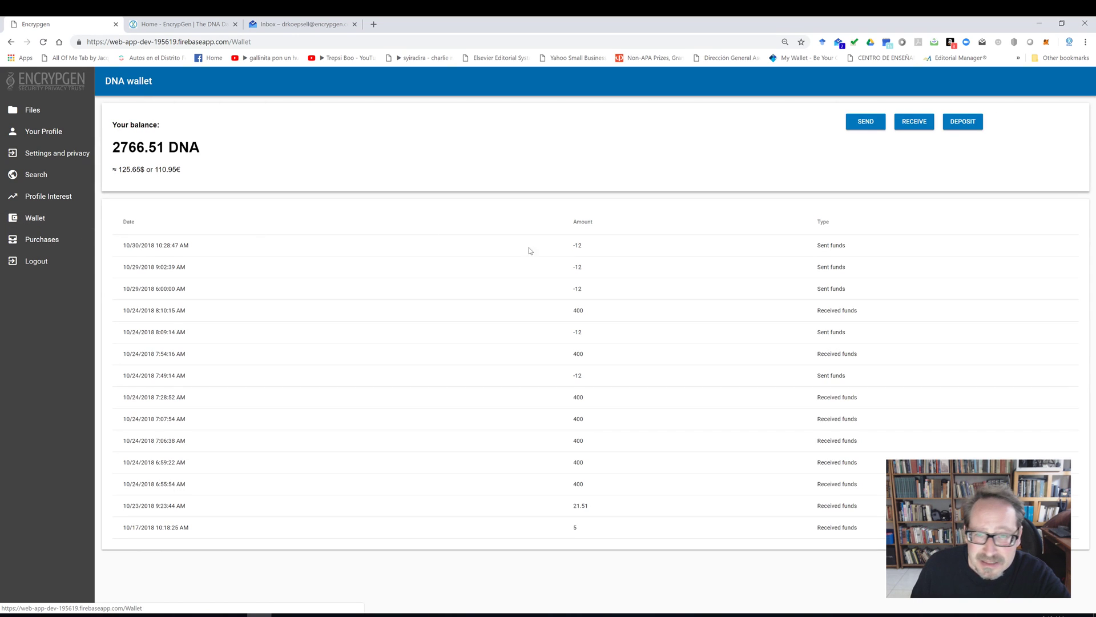
{"action": "left_click", "coordinate": [795, 250]}
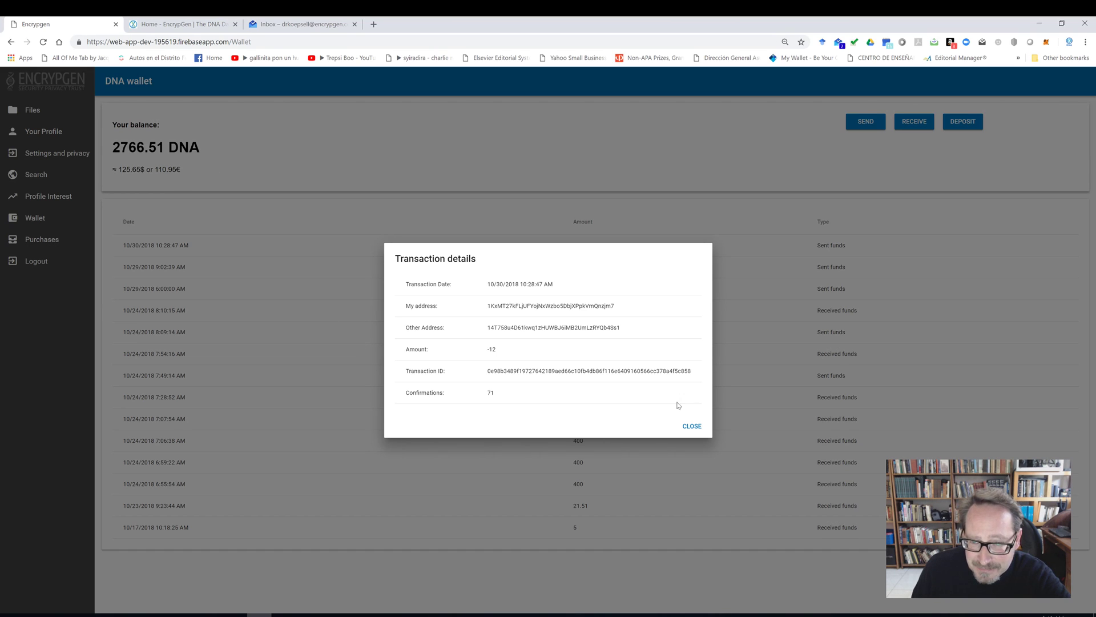
{"action": "left_click", "coordinate": [690, 430]}
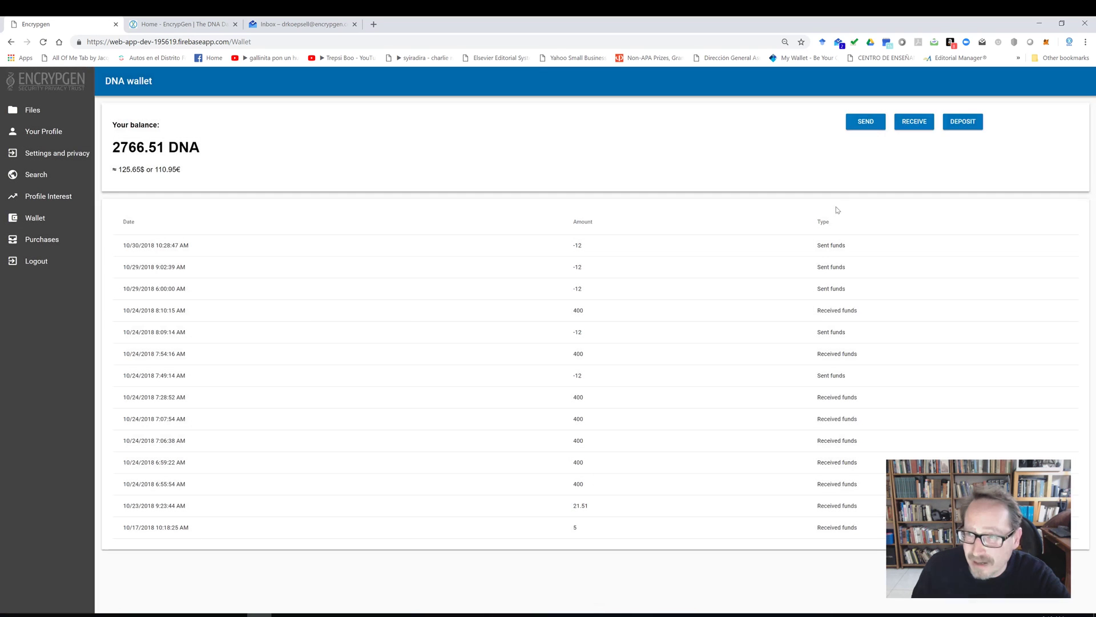
- Request a DNA token deposit worth .1 BTC from the wallet and dismiss the payment instructions
{"action": "left_click", "coordinate": [955, 125]}
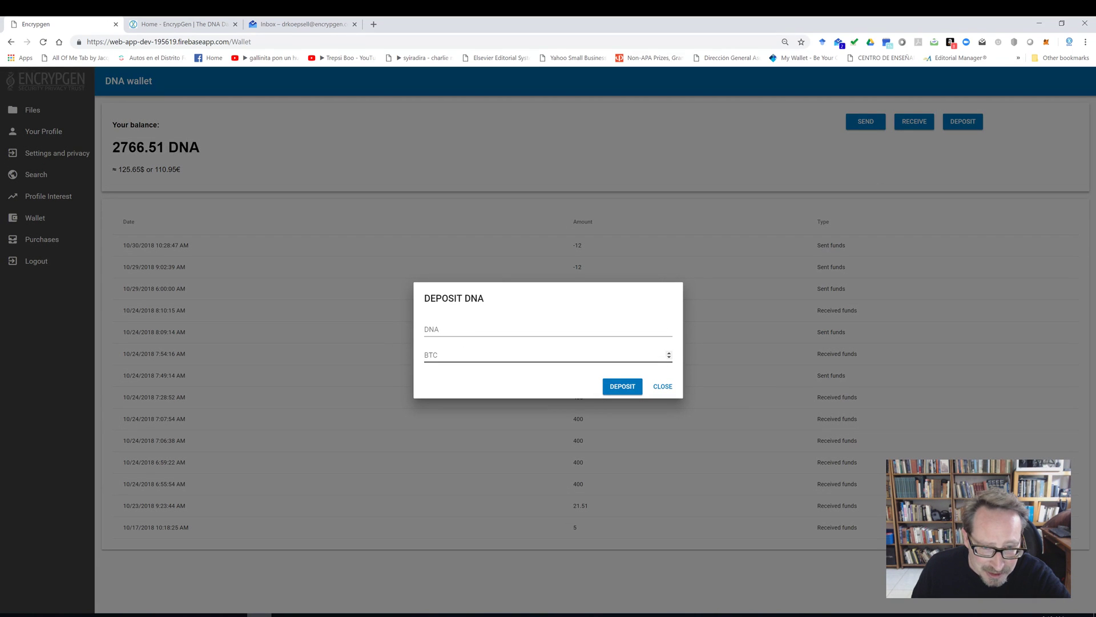
{"action": "left_click", "coordinate": [426, 355]}
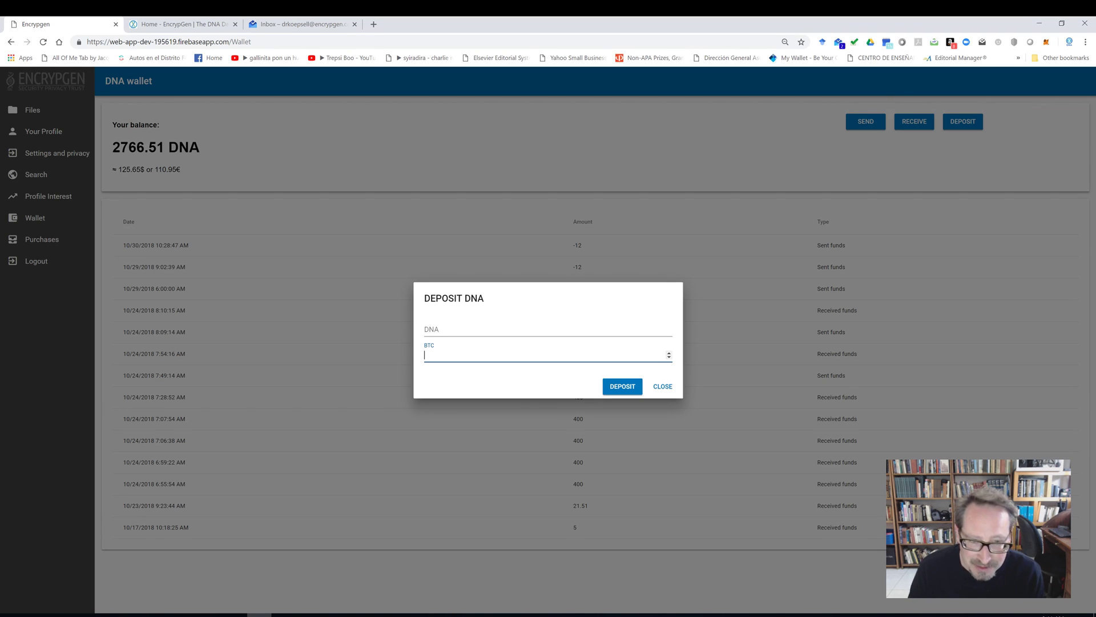
{"action": "type", "text": ".1"}
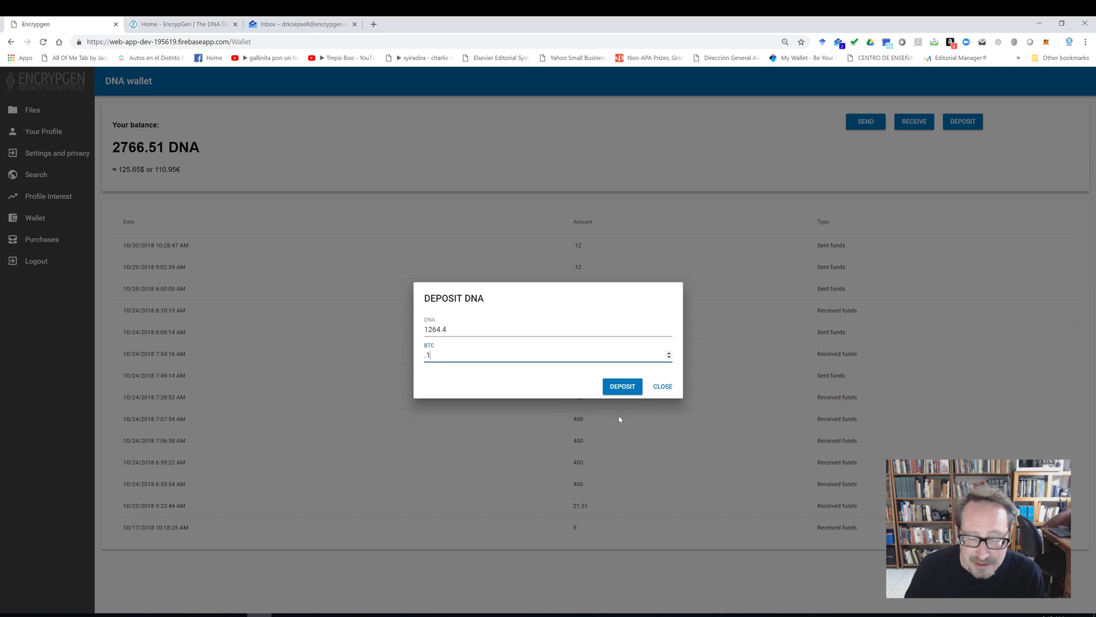
{"action": "left_click", "coordinate": [624, 388]}
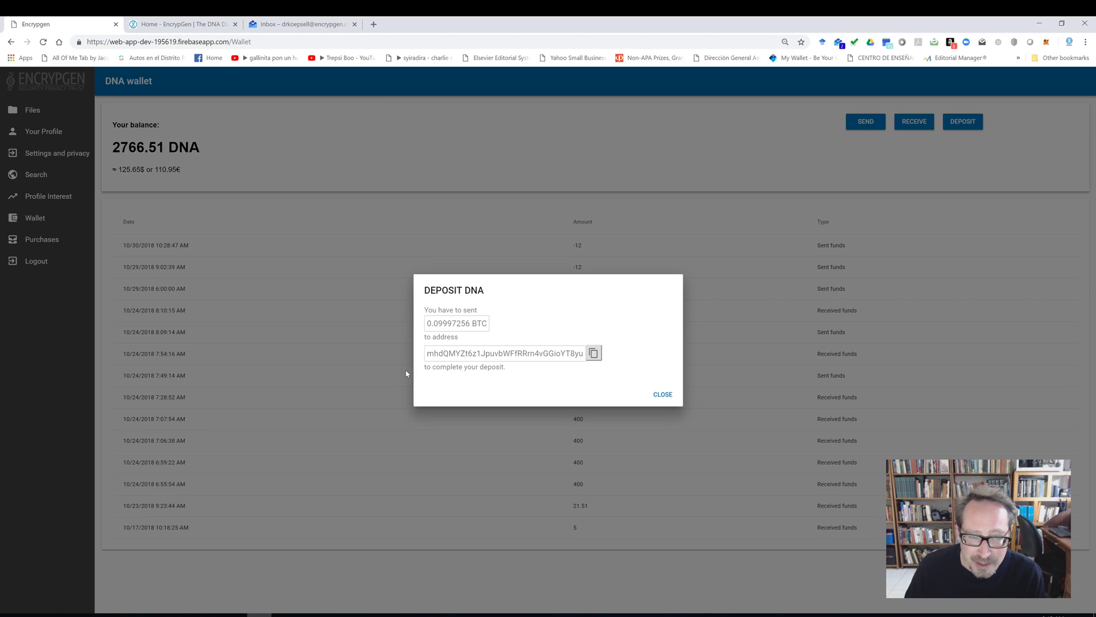
{"action": "left_click", "coordinate": [662, 394]}
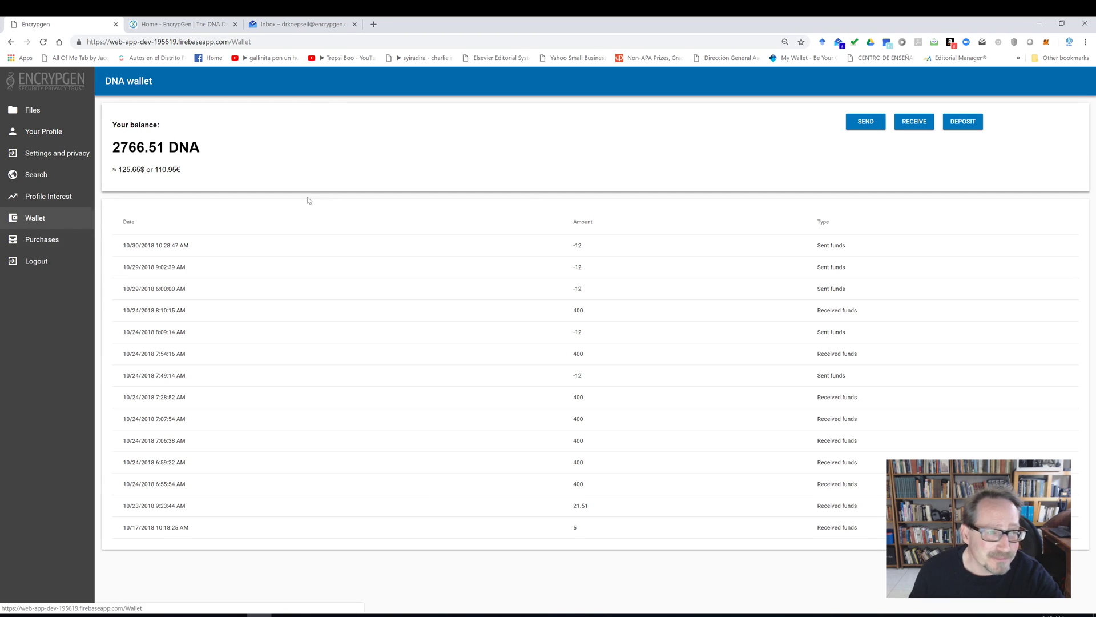
- View the wallet's receiving address and inspect the Send DNA form, leaving its address and amount blank
{"action": "left_click", "coordinate": [918, 123]}
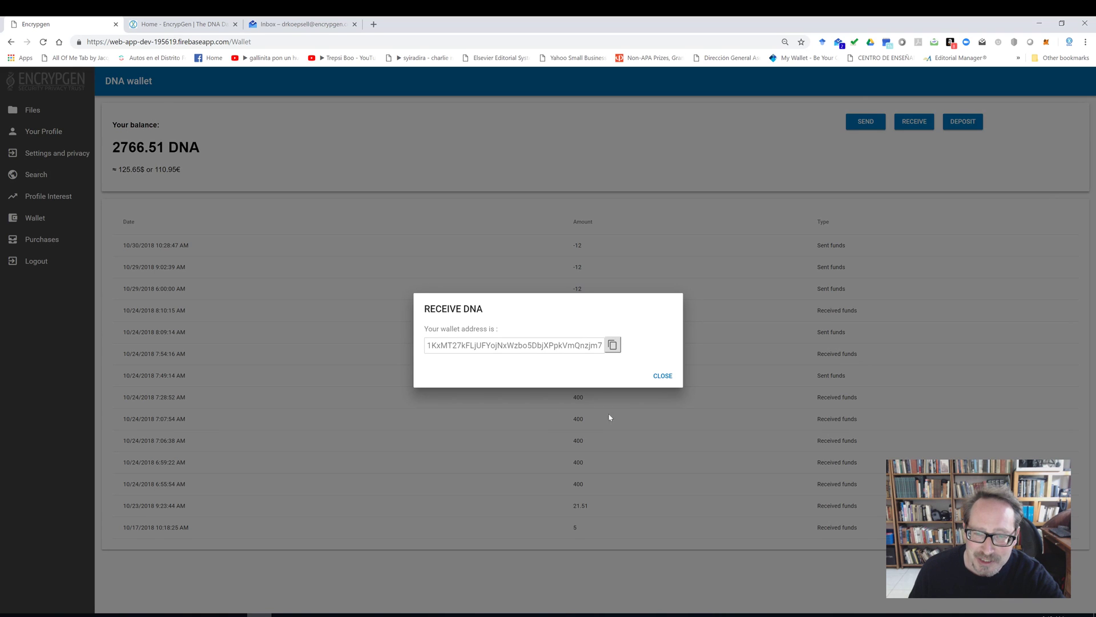
{"action": "left_click", "coordinate": [663, 377]}
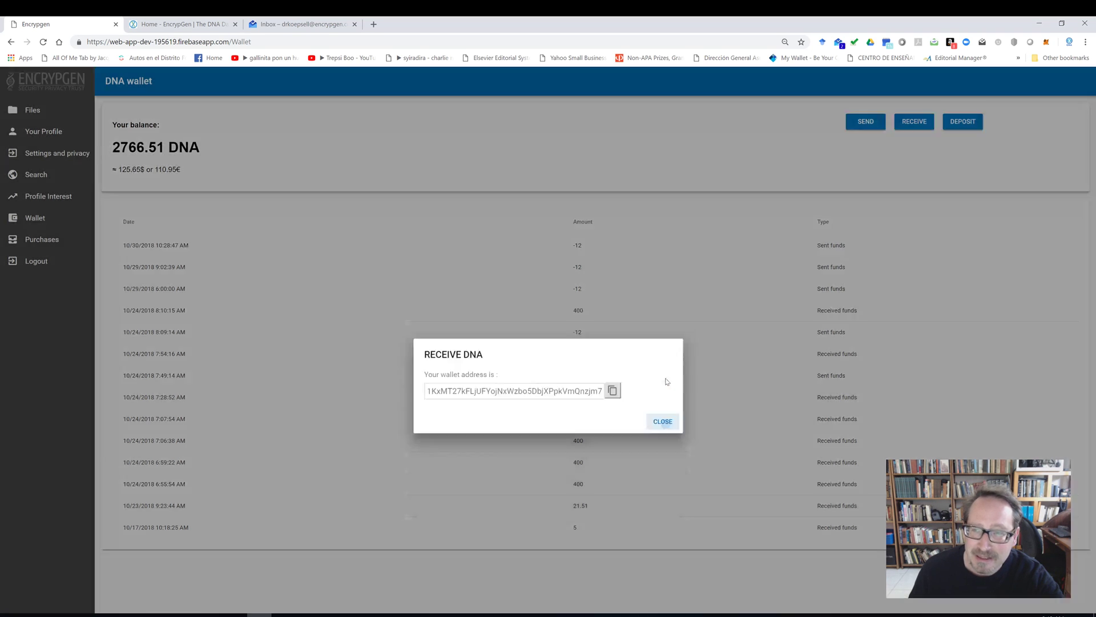
{"action": "left_click", "coordinate": [863, 121]}
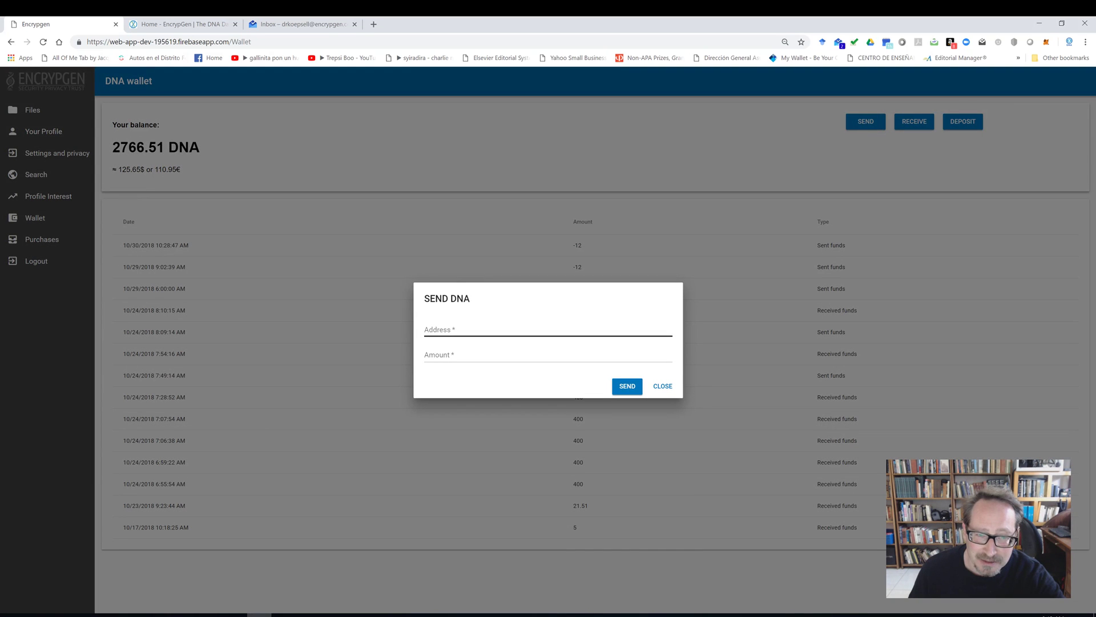
{"action": "left_click", "coordinate": [491, 330]}
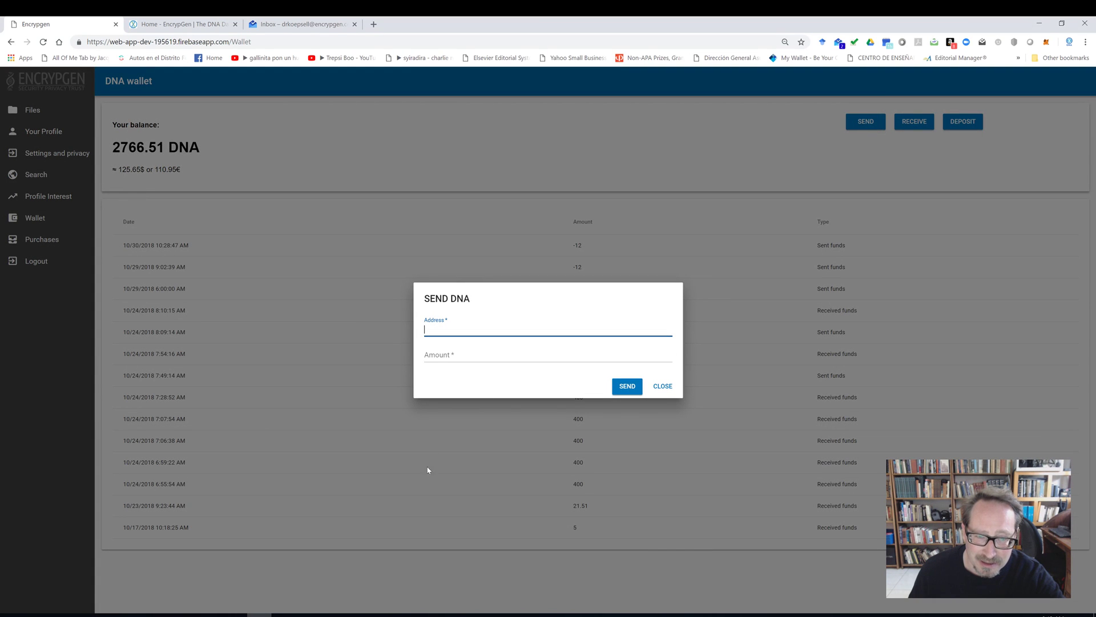
{"action": "left_click", "coordinate": [457, 480]}
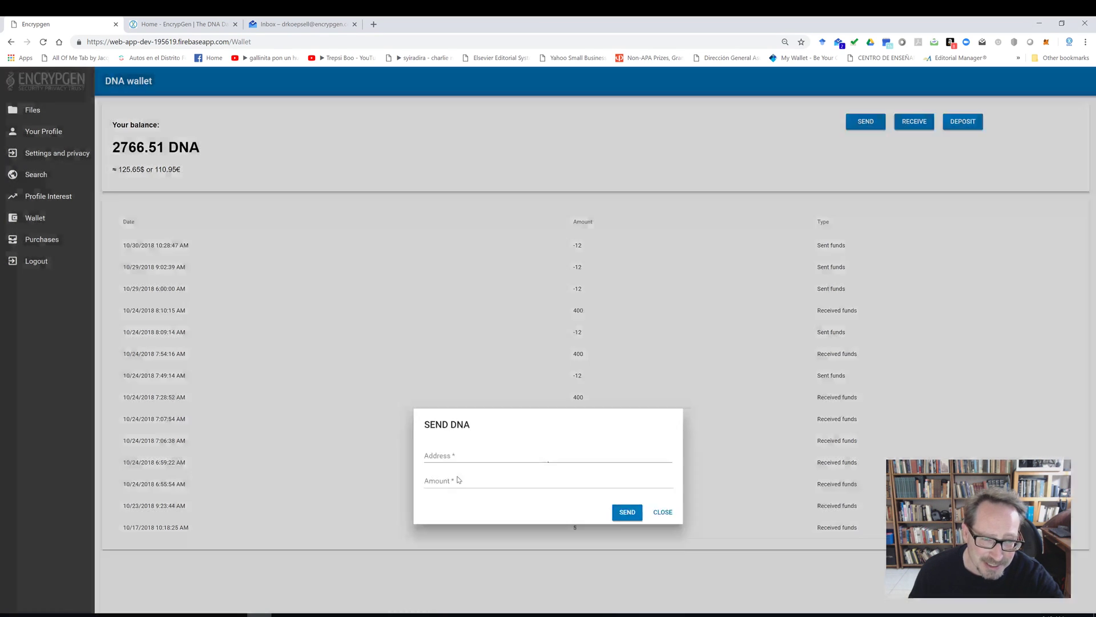
- Revisit the purchases list and the uploaded files, and look back at the EncrypGen website's home page
{"action": "left_click", "coordinate": [43, 240]}
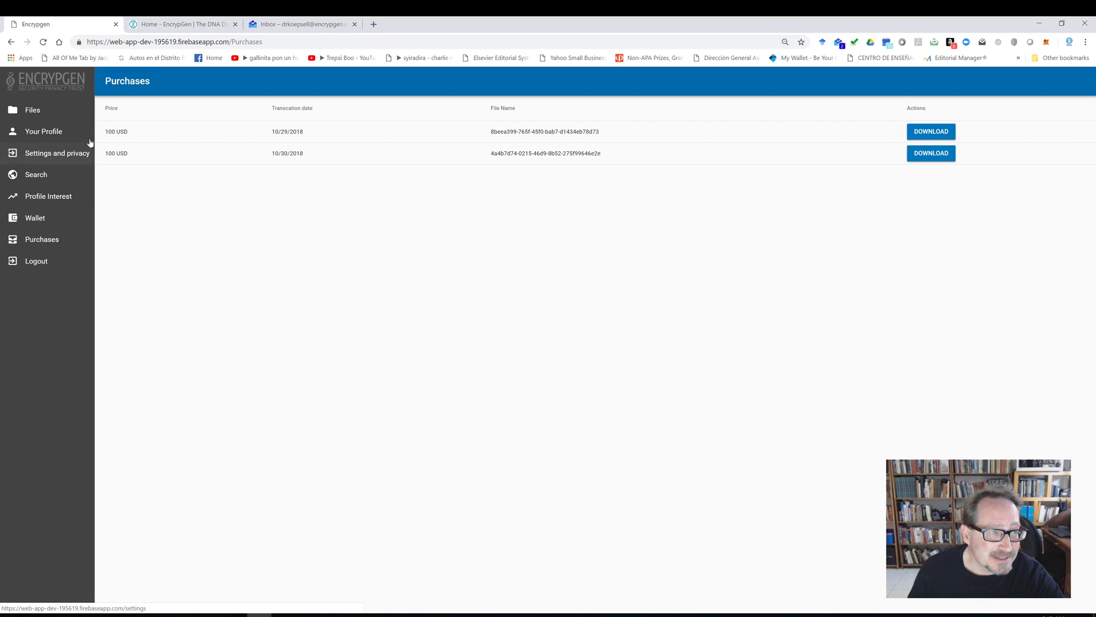
{"action": "left_click", "coordinate": [43, 116]}
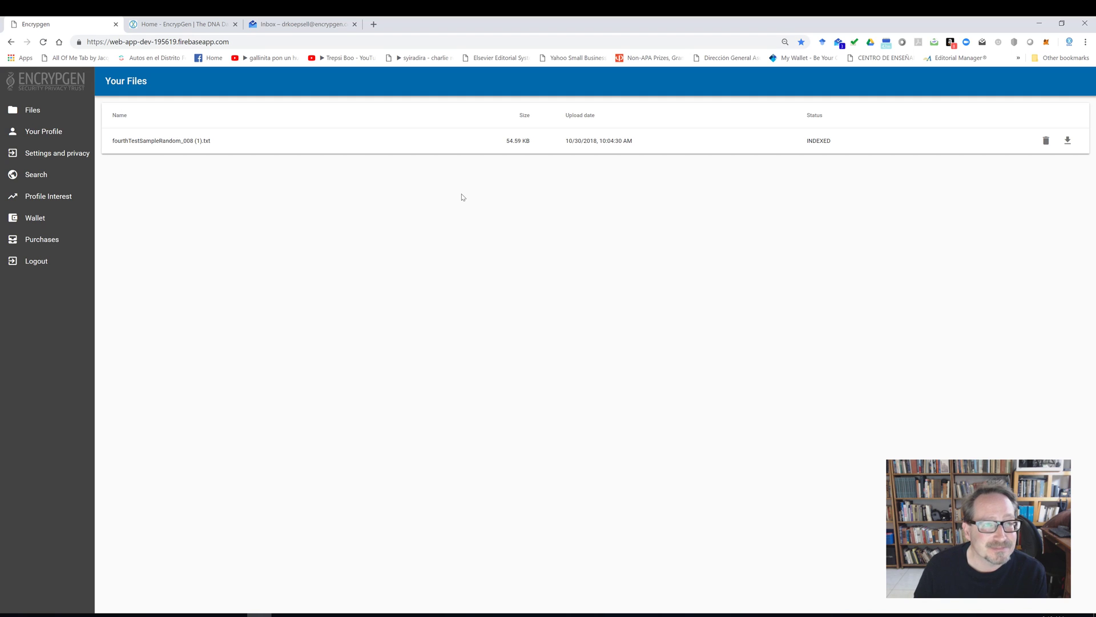
{"action": "left_click", "coordinate": [171, 24]}
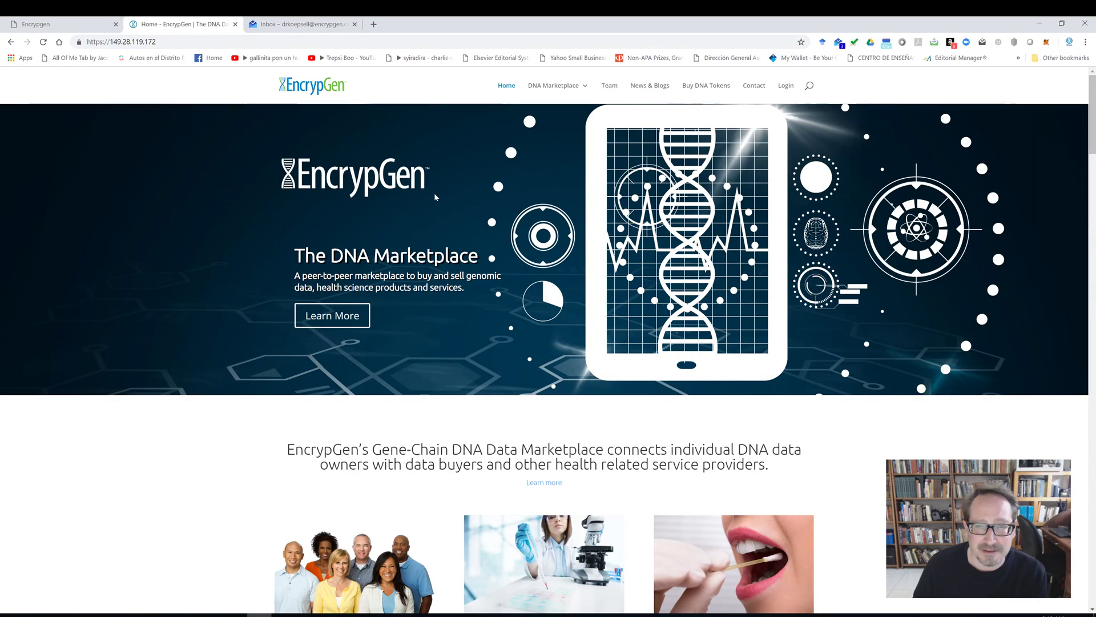
{"action": "left_click", "coordinate": [59, 26]}
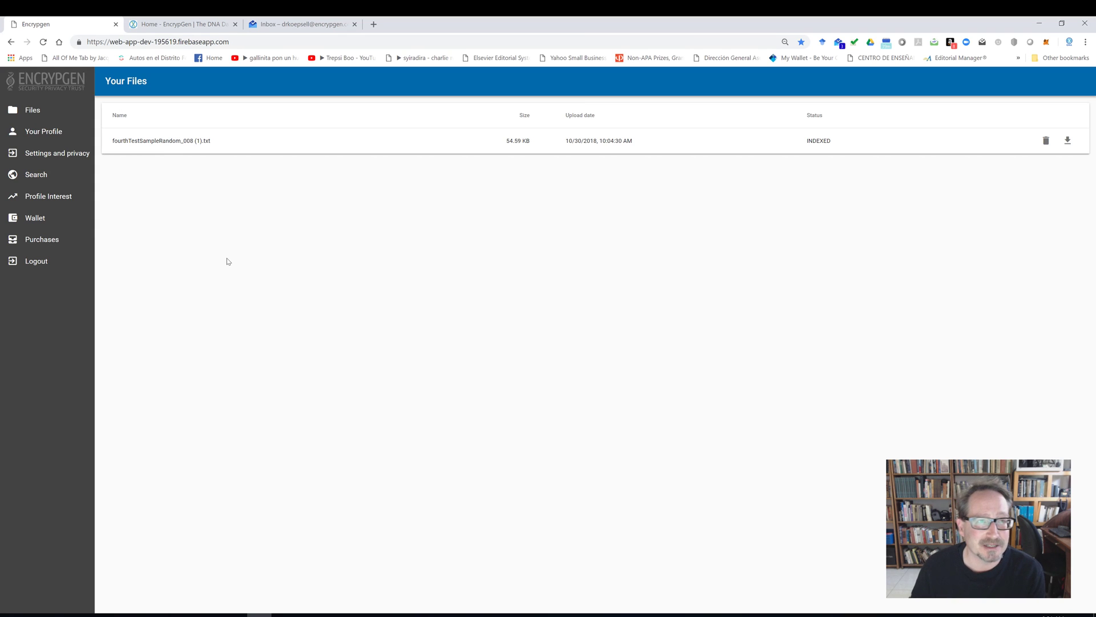
{"action": "left_click", "coordinate": [165, 27]}
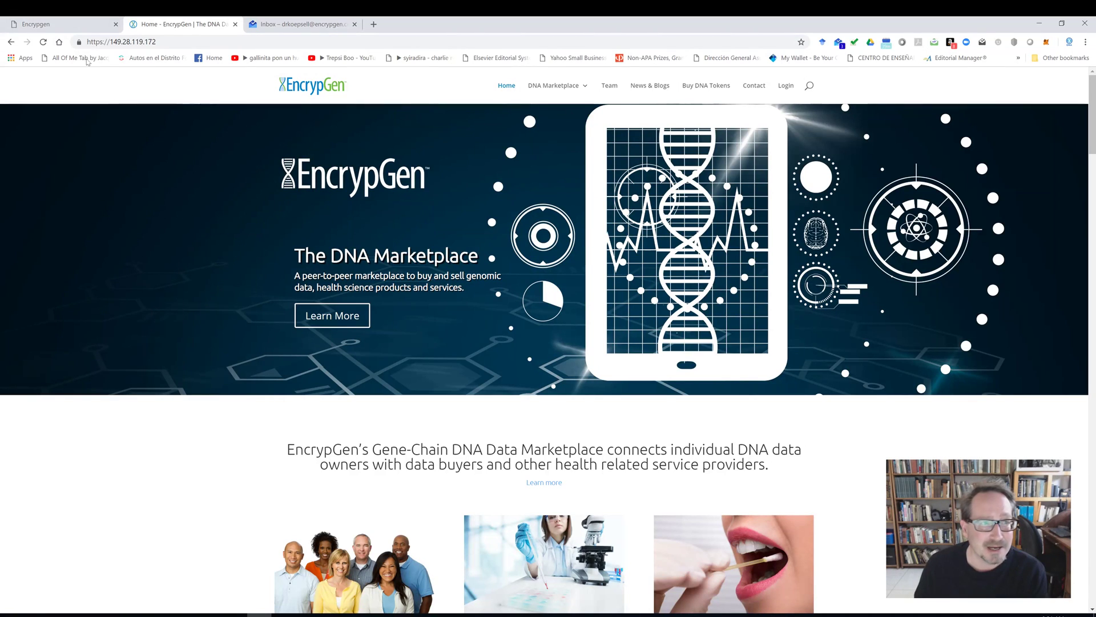
{"action": "left_click", "coordinate": [52, 22]}
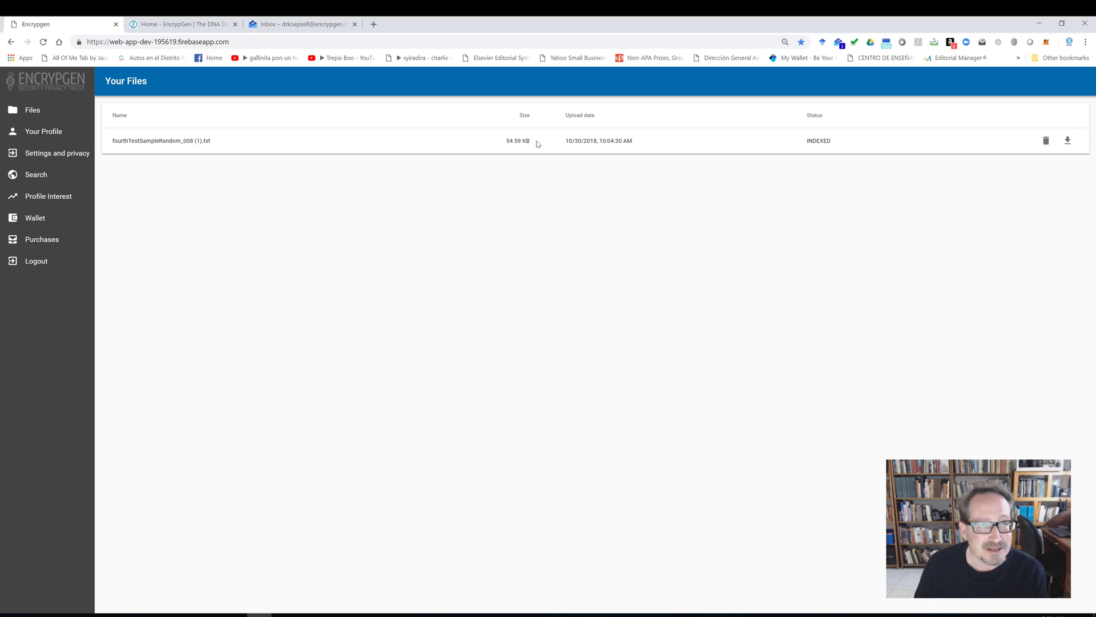
- Switch to the Inbox and read the market capitalization analysis in the email "Blockchain in Genome Data Management: Request for Discussion"
{"action": "left_click", "coordinate": [279, 25]}
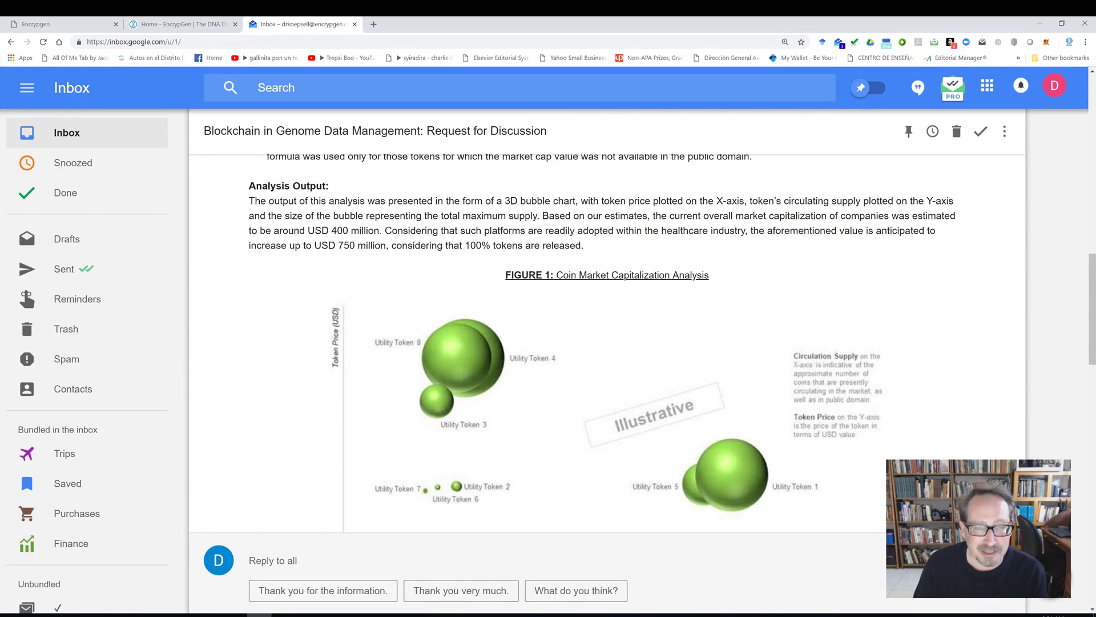
{"action": "scroll", "coordinate": [606, 342], "scroll_direction": "up", "scroll_amount": 1}
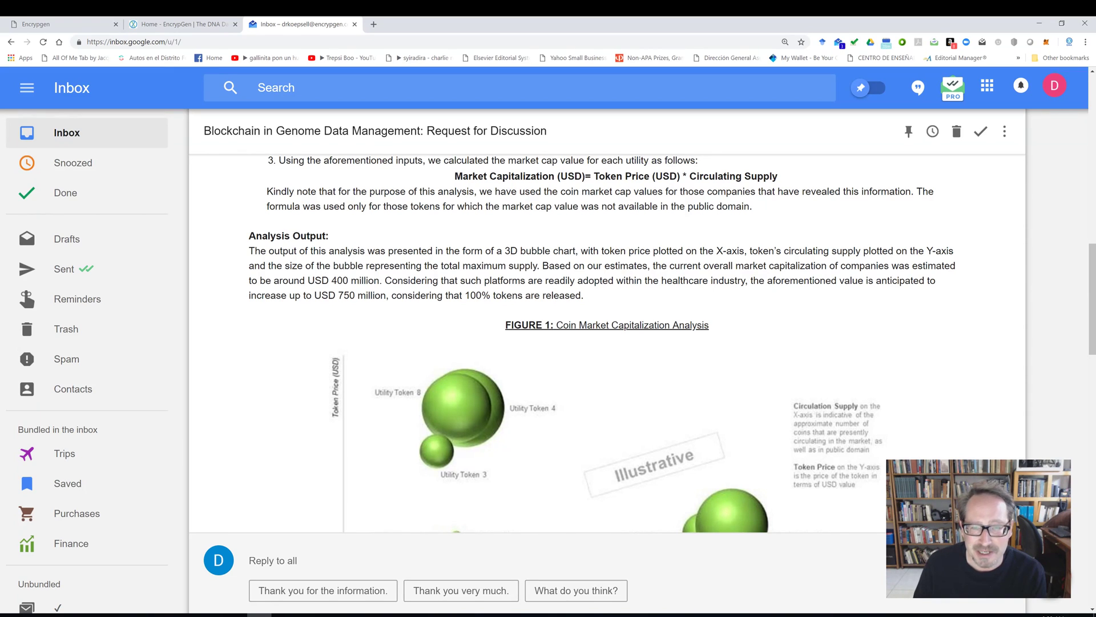
{"action": "scroll", "coordinate": [530, 289], "scroll_direction": "down", "scroll_amount": 1}
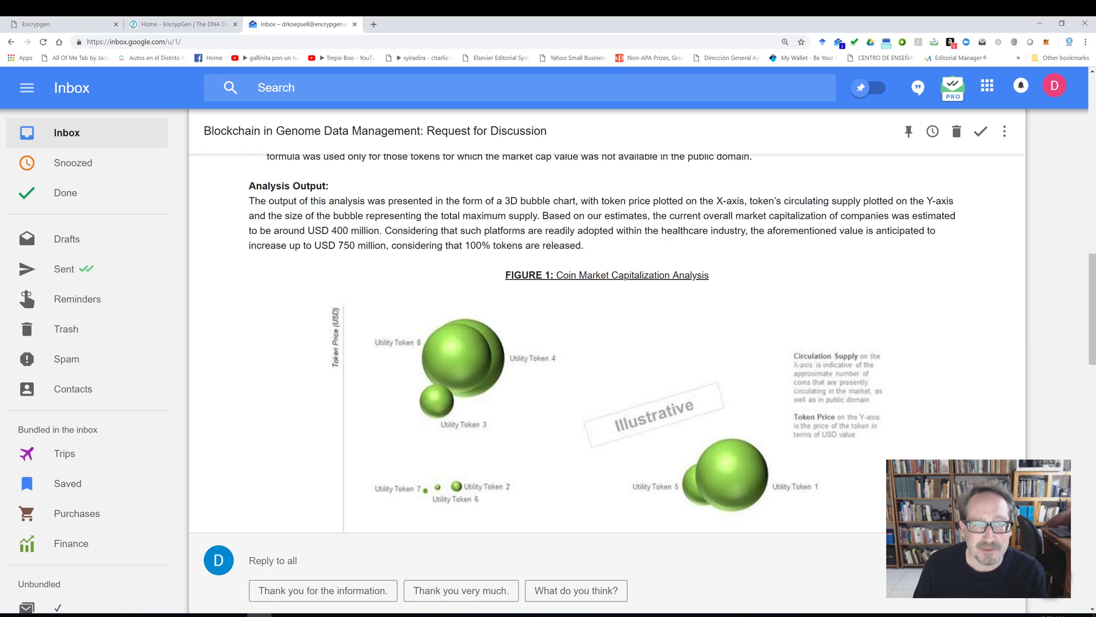
{"action": "scroll", "coordinate": [341, 266], "scroll_direction": "down", "scroll_amount": 3}
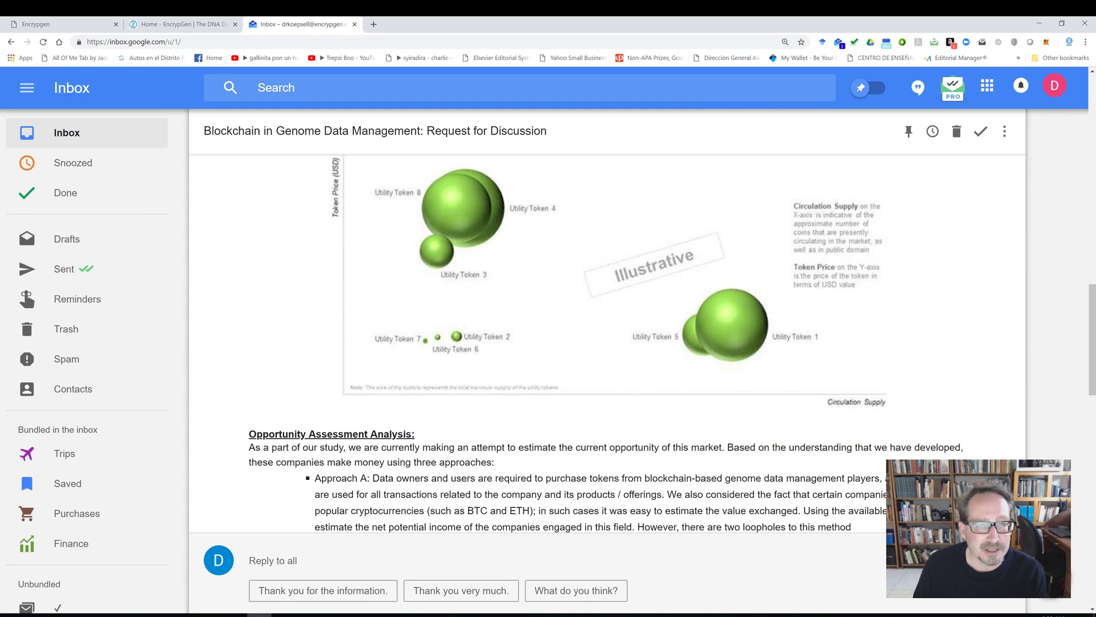
{"action": "scroll", "coordinate": [342, 266], "scroll_direction": "up", "scroll_amount": 4}
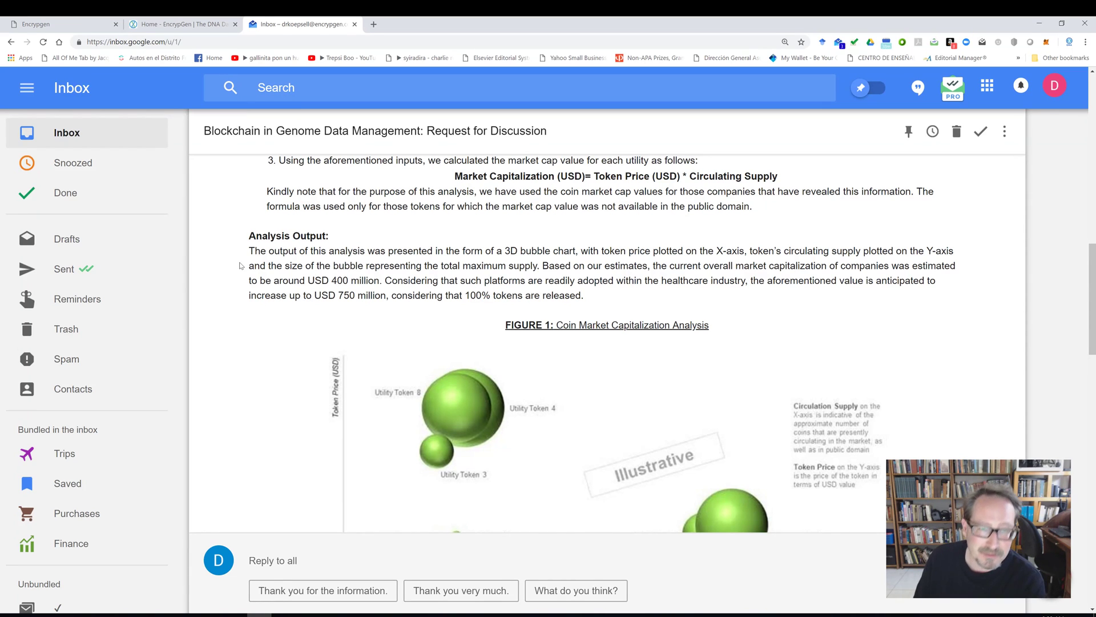
{"action": "left_click", "coordinate": [175, 23]}
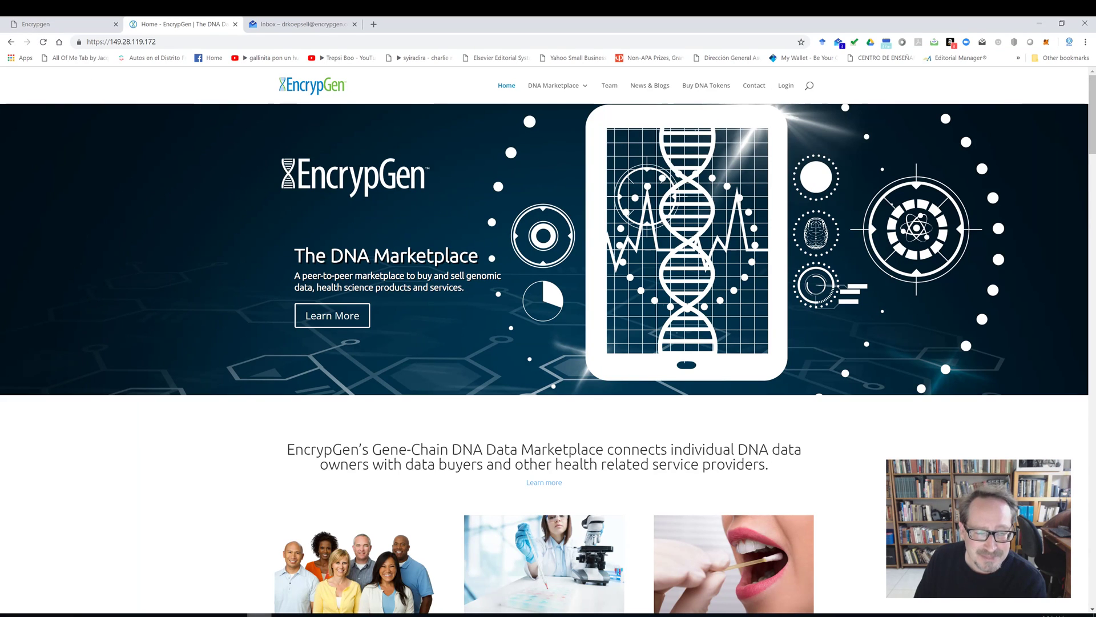
{"action": "left_click", "coordinate": [284, 615]}
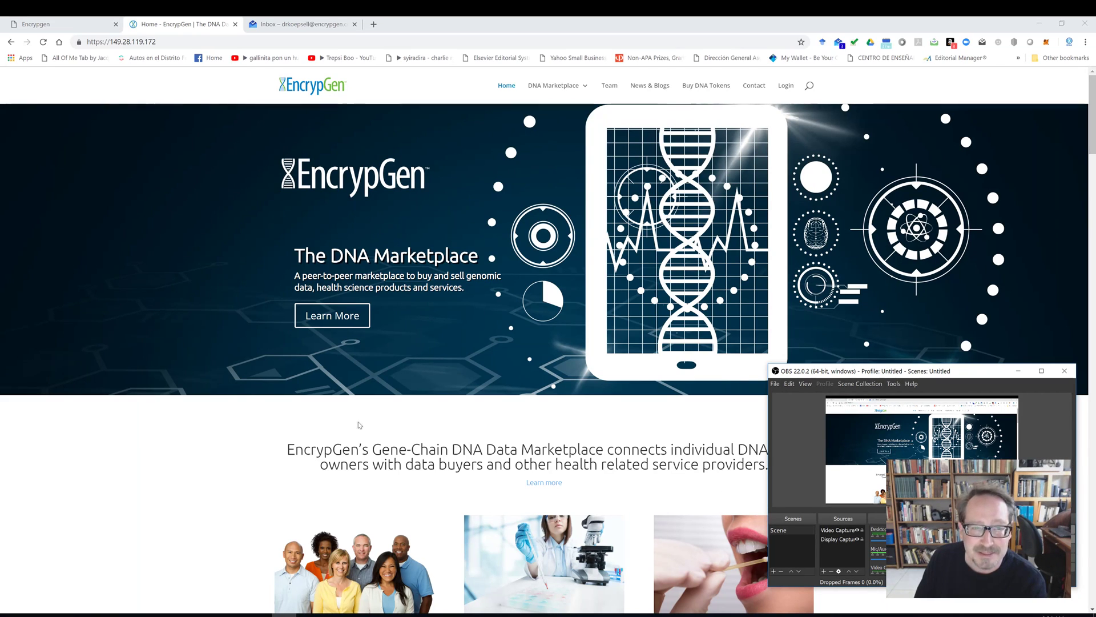
{"action": "scroll", "coordinate": [367, 309], "scroll_direction": "down", "scroll_amount": 3}
{"action": "scroll", "coordinate": [367, 309], "scroll_direction": "up", "scroll_amount": 3}
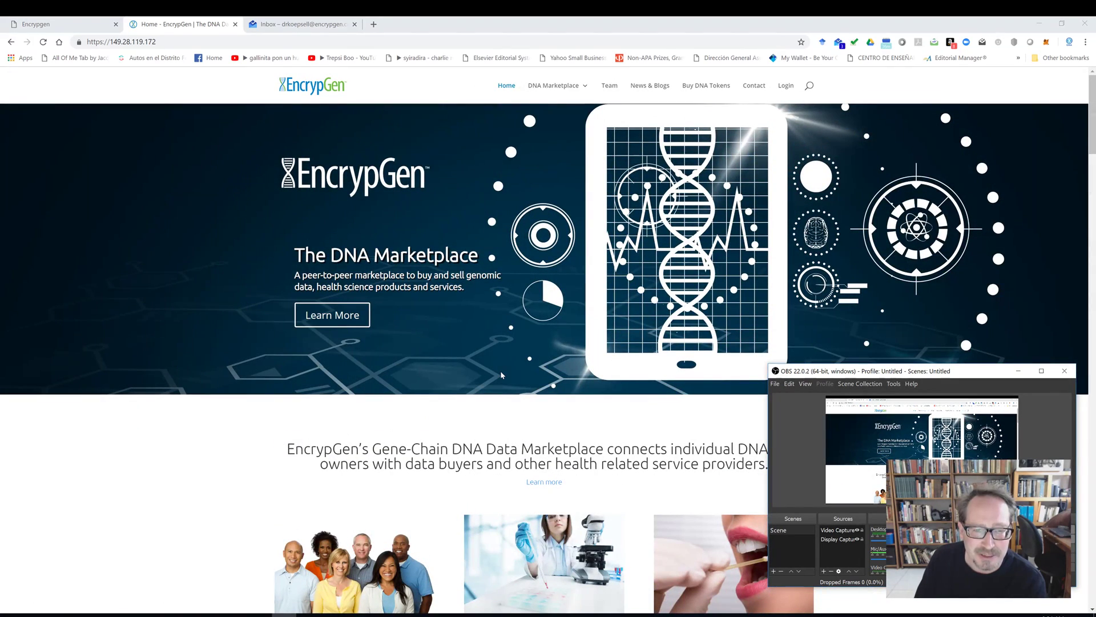
{"action": "left_click", "coordinate": [63, 25]}
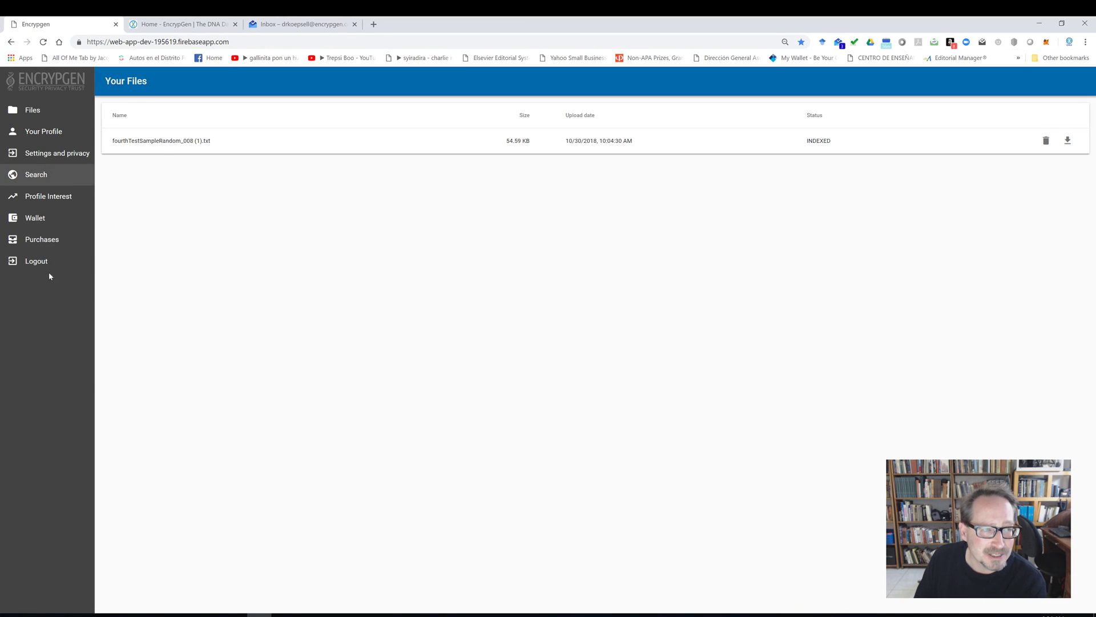
{"action": "left_click", "coordinate": [177, 25]}
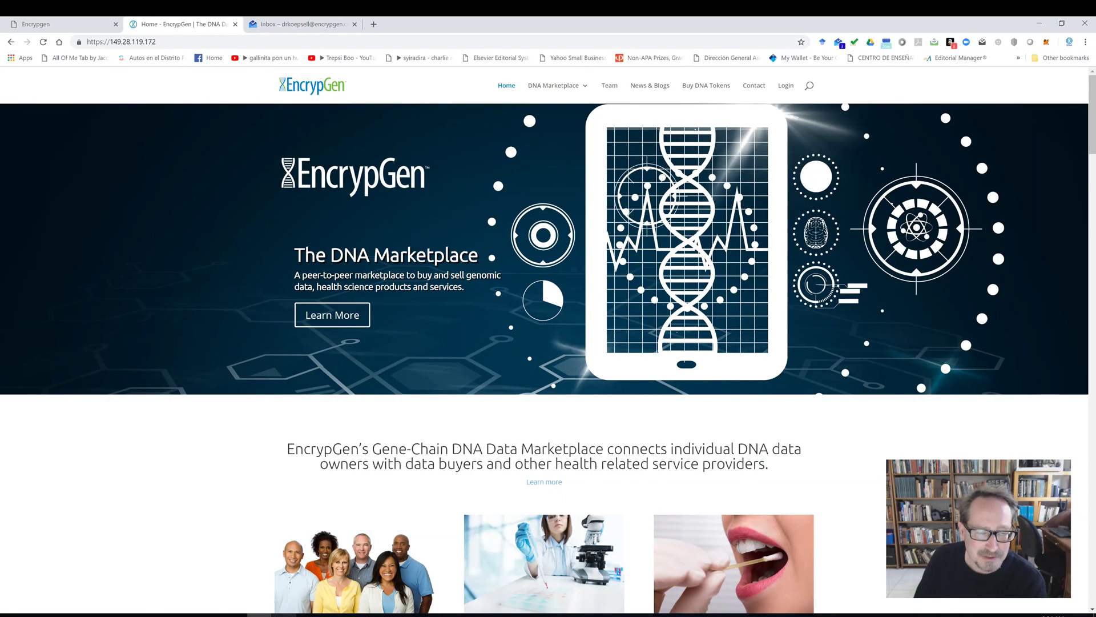
{"action": "left_click", "coordinate": [441, 605]}
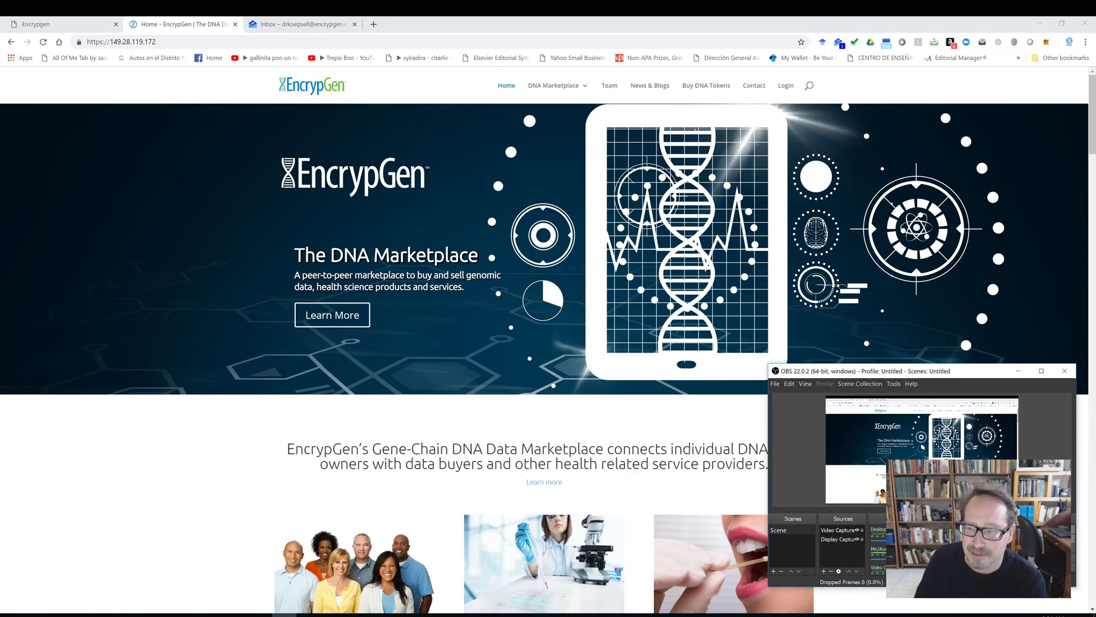